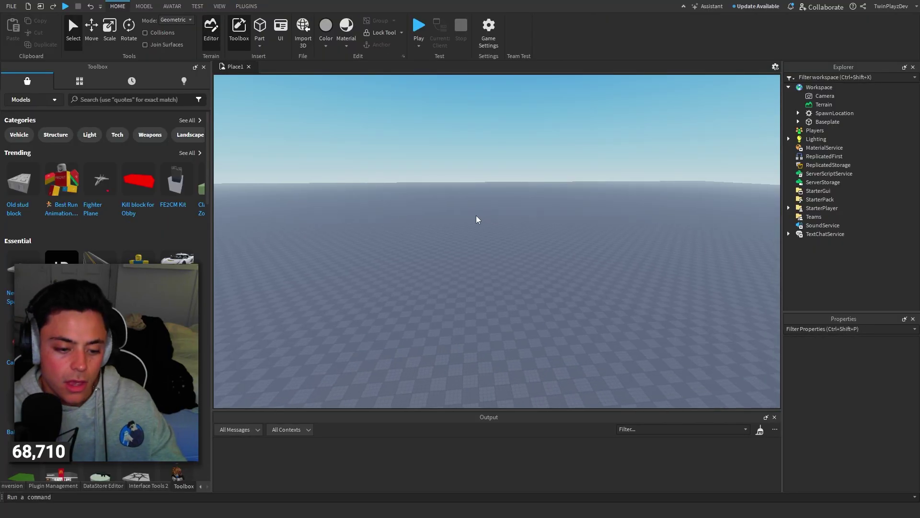
scroll(476, 216, "down", 5)
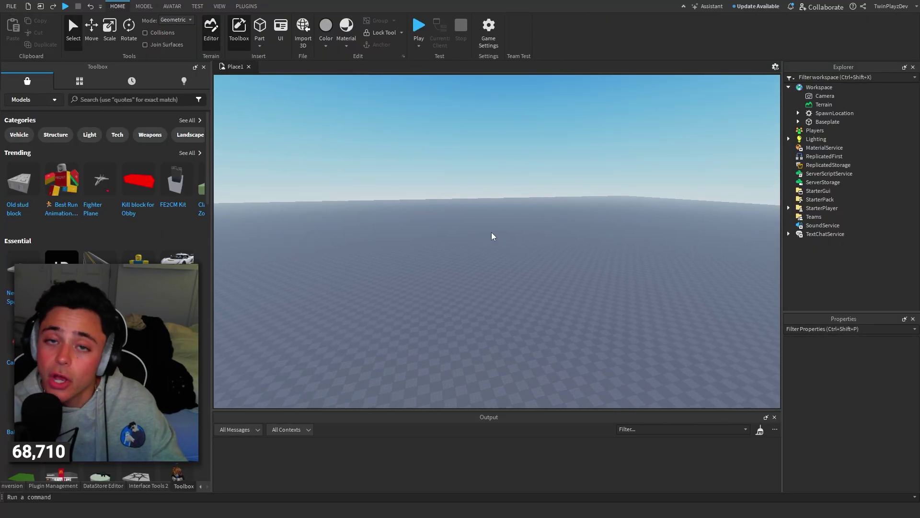
mouse_move(490, 232)
right_mouse_down()
mouse_move(532, 237)
mouse_move(484, 240)
right_mouse_up()
key("w")
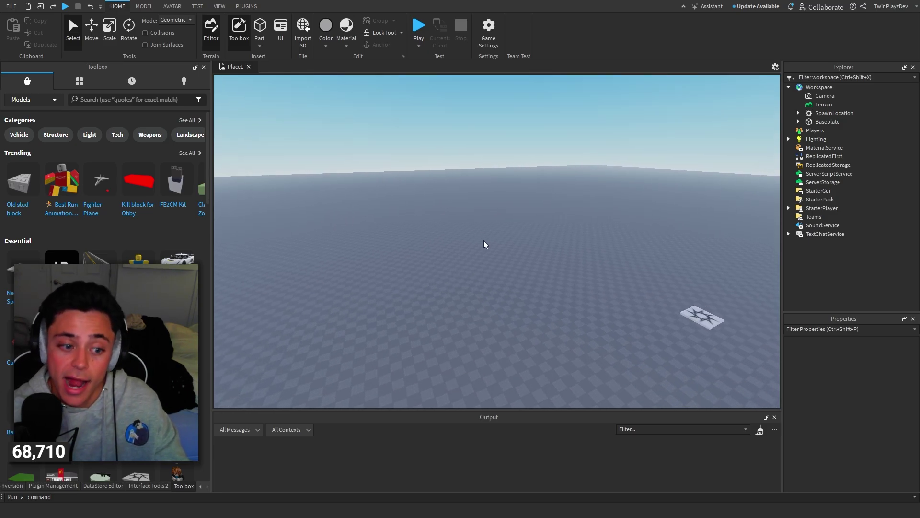
key("a")
right_click_drag(577, 292, 571, 252)
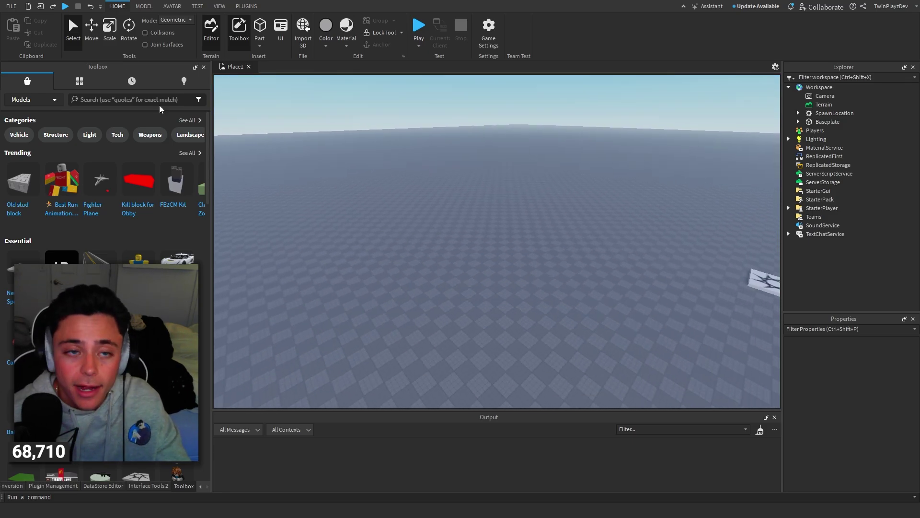
key("s")
key("a")
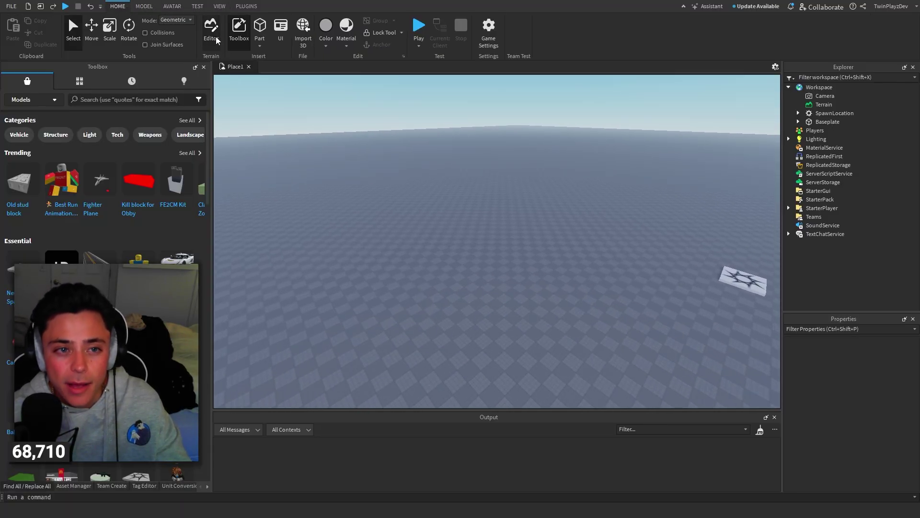
Open the Terrain Editor and start the Generate tool.
left_click(213, 34)
key("s")
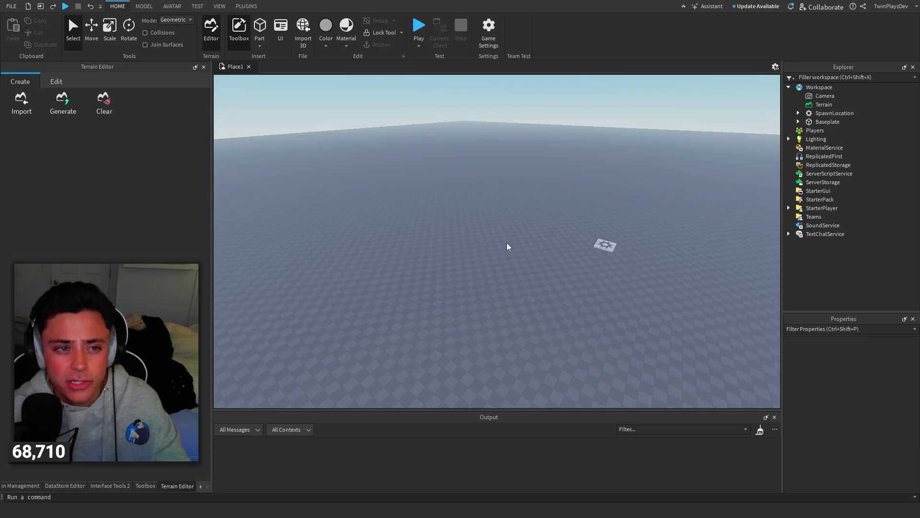
left_click(61, 103)
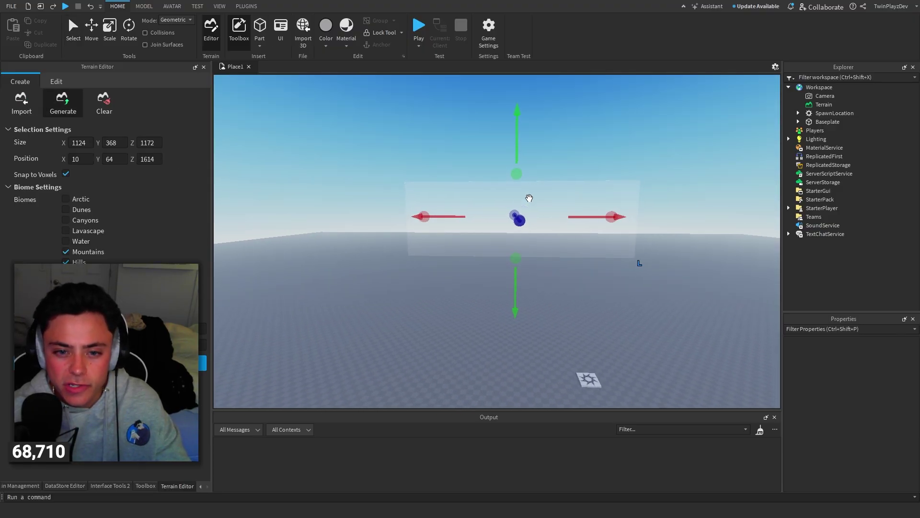
Resize the generation region along Z to 588, centred at Z position 334.
mouse_move(532, 223)
left_mouse_down()
mouse_move(519, 219)
mouse_move(525, 209)
mouse_move(558, 221)
mouse_move(544, 225)
left_mouse_up()
key("a")
right_click_drag(379, 218, 335, 164)
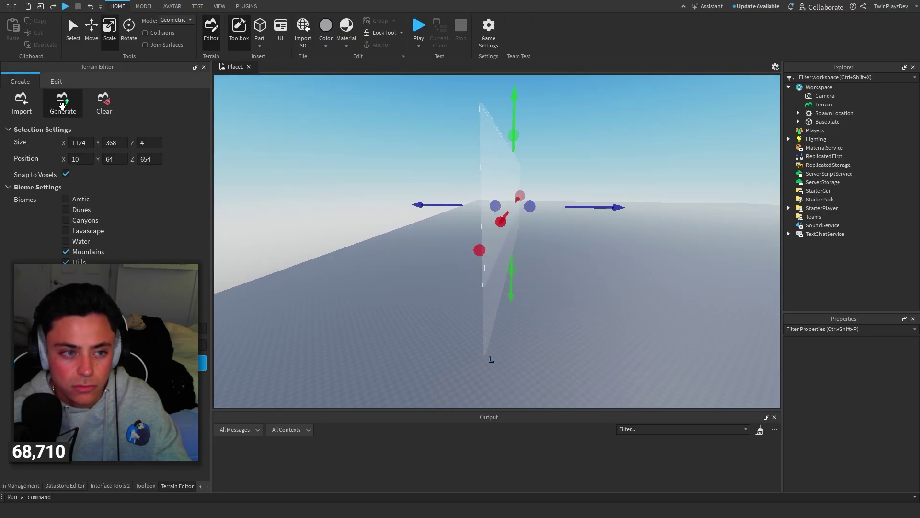
left_click(62, 106)
left_click(62, 106)
key("d")
left_click_drag(540, 209, 604, 209)
key("s")
key("d")
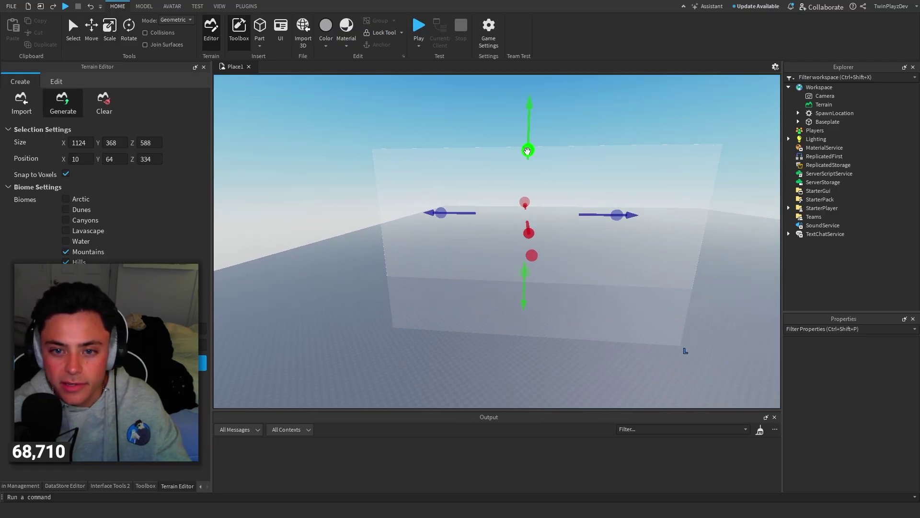
Reduce the generation region's height to 128 and extend its Z size to 1168 so it lies around the baseplate.
left_click_drag(527, 150, 654, 173)
scroll(541, 206, "up", 5)
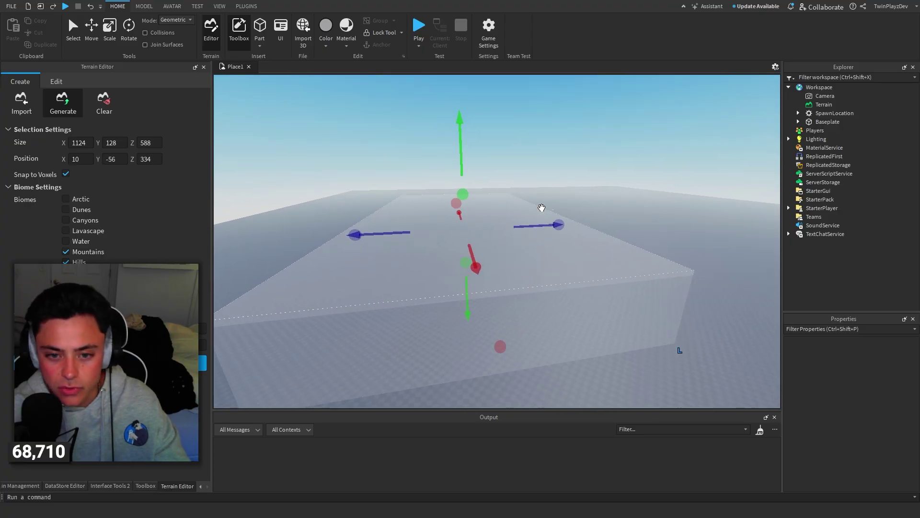
scroll(542, 208, "down", 5)
right_click_drag(555, 173, 517, 158)
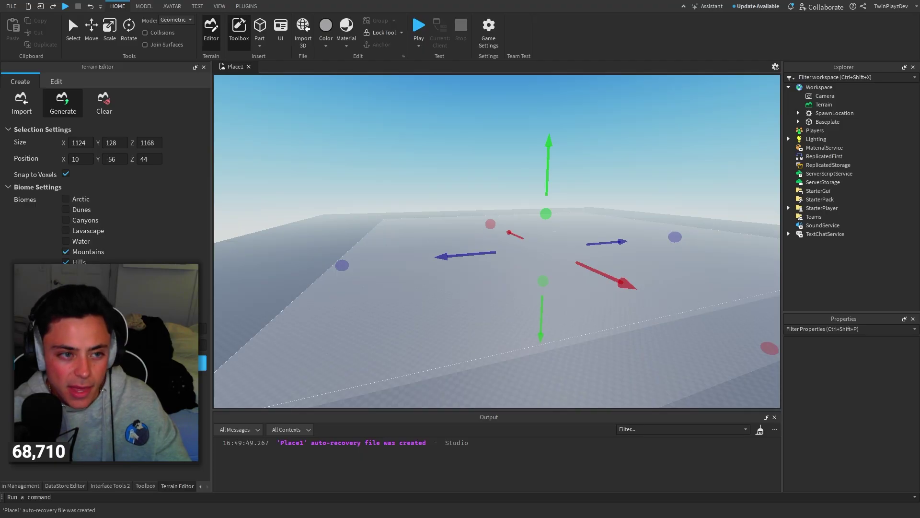
Generate terrain in the region with the Mountains and Hills biomes, then raise the region to Y position 72.
left_click(203, 362)
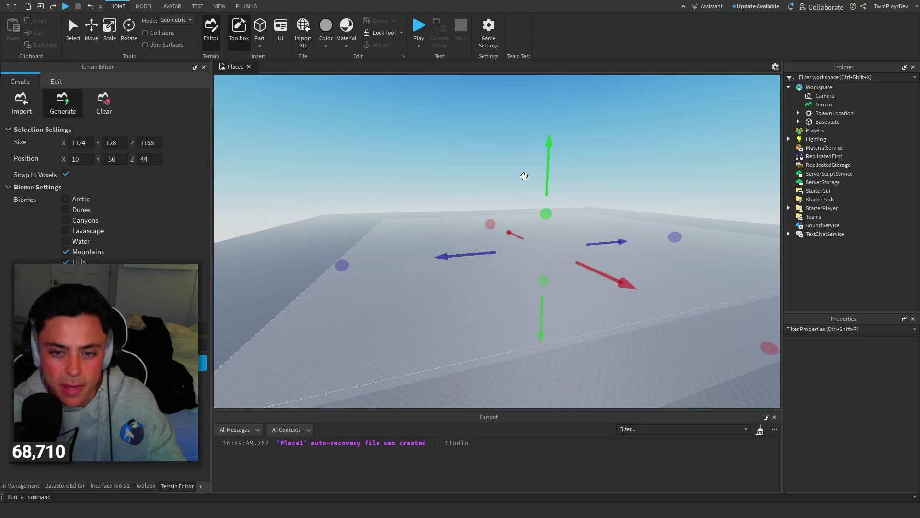
right_click_drag(630, 167, 666, 175)
middle_click_drag(629, 167, 556, 157)
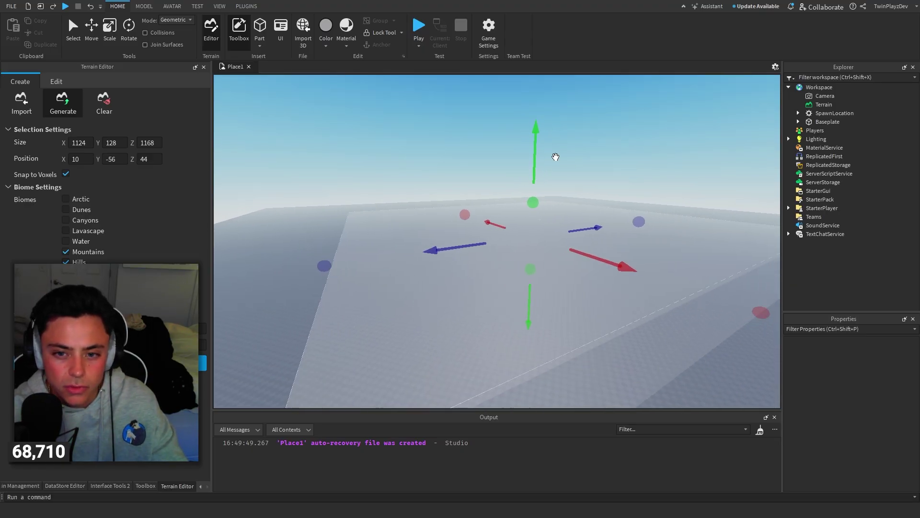
left_click_drag(538, 146, 538, 115)
Delete the Baseplate from the Workspace.
right_click_drag(538, 115, 623, 132)
left_click(822, 122)
key("Delete")
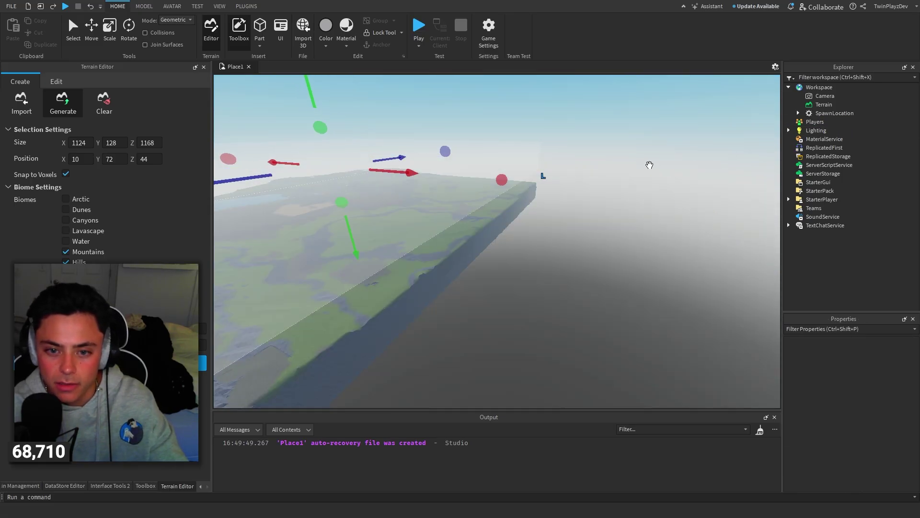
Lower the generation region beneath the terrain to Y position -308.
middle_click_drag(650, 166, 626, 166)
left_click_drag(467, 97, 493, 202)
Examine the generated terrain's grass, rocky patches and edge from ground level and from above.
key("w")
mouse_move(493, 201)
right_mouse_down()
mouse_move(488, 208)
mouse_move(501, 201)
right_mouse_up()
key("e")
key("s")
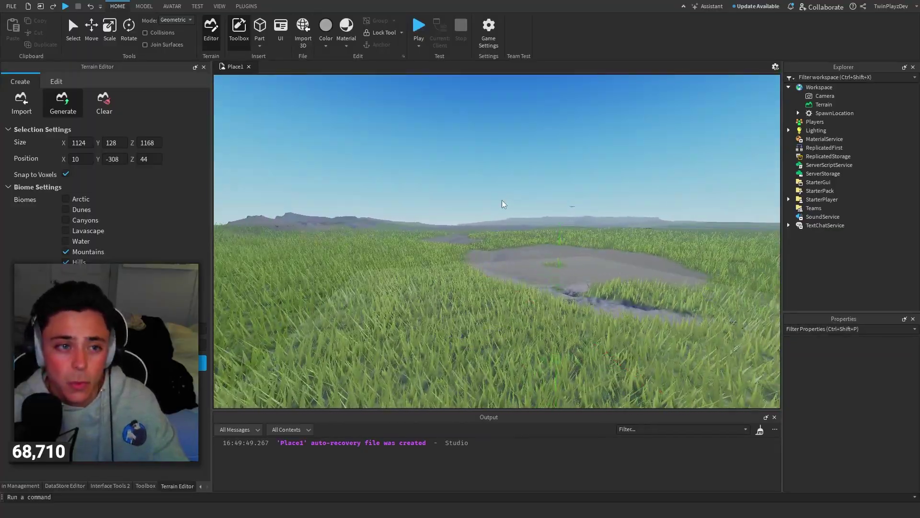
key("a")
key("d")
key("s")
right_click_drag(410, 152, 417, 158)
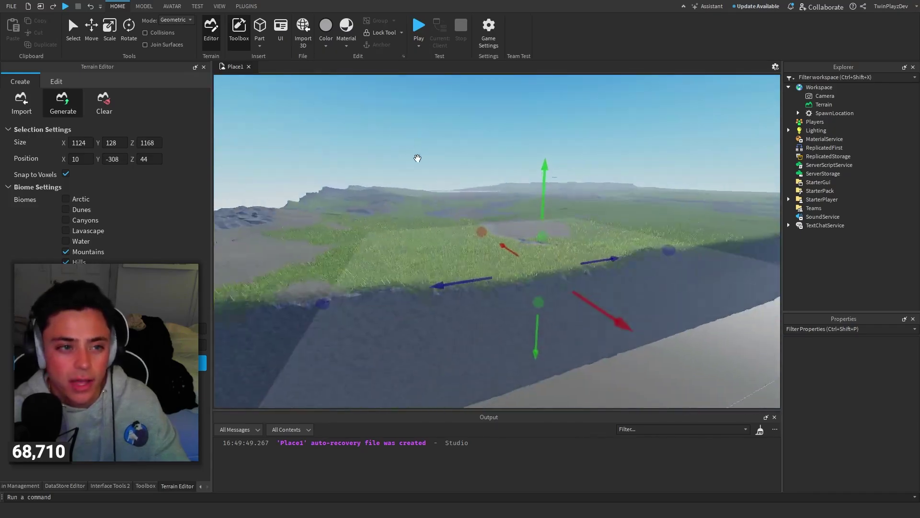
right_click_drag(619, 180, 619, 177)
key("w")
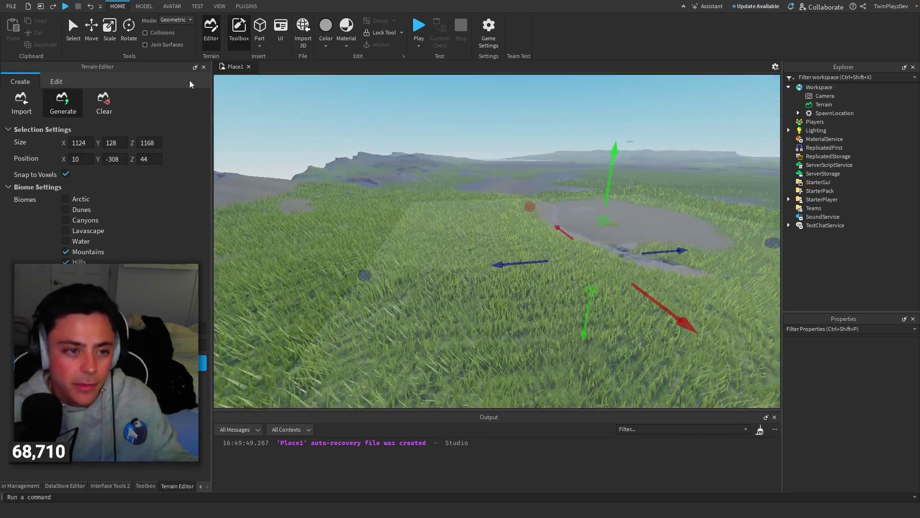
Leave the Generate tool, select the Terrain object in the Workspace and widen the area showing its properties.
left_click(77, 34)
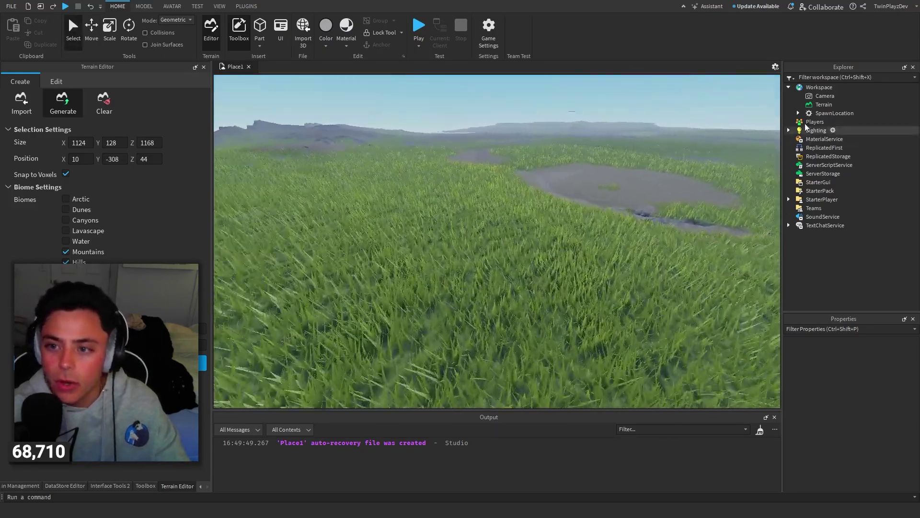
left_click(823, 104)
right_click_drag(618, 175, 614, 171)
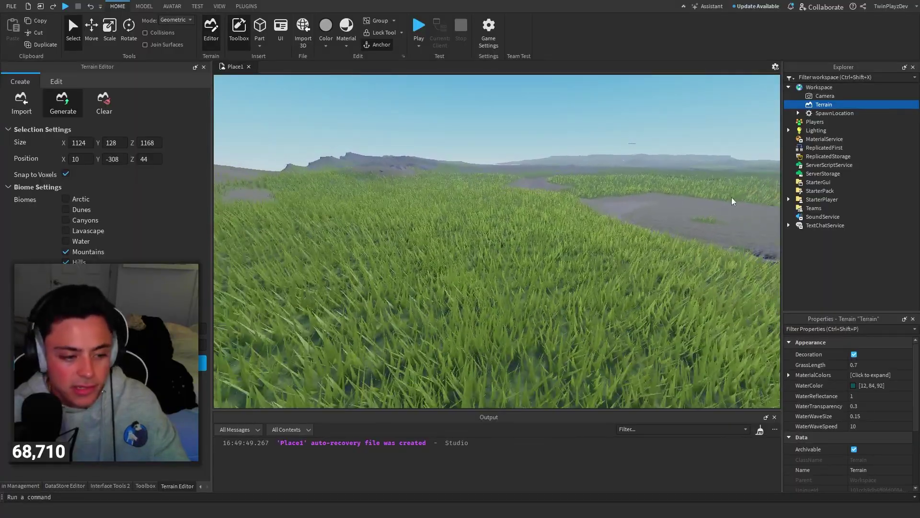
left_click_drag(782, 135, 760, 134)
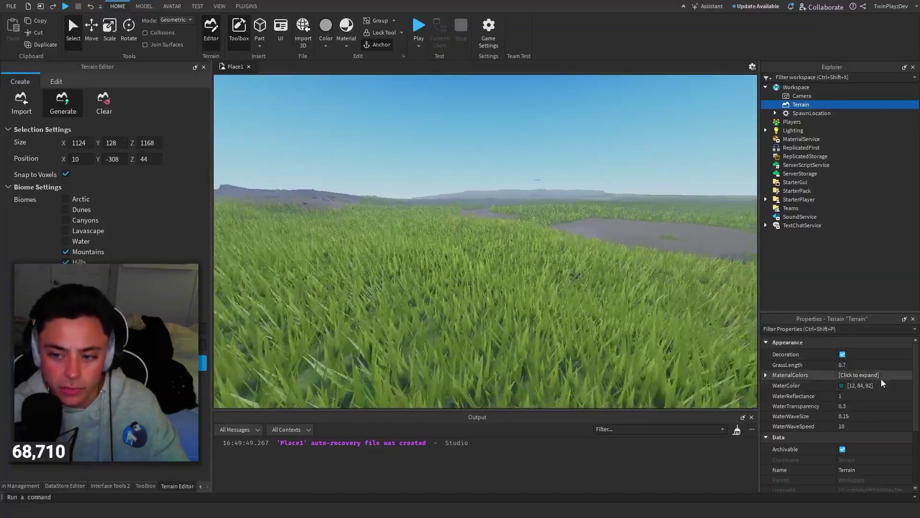
Turn the terrain's Decoration off and back on to compare the ground without and with grass blades.
scroll(548, 223, "up", 5)
left_click(842, 354)
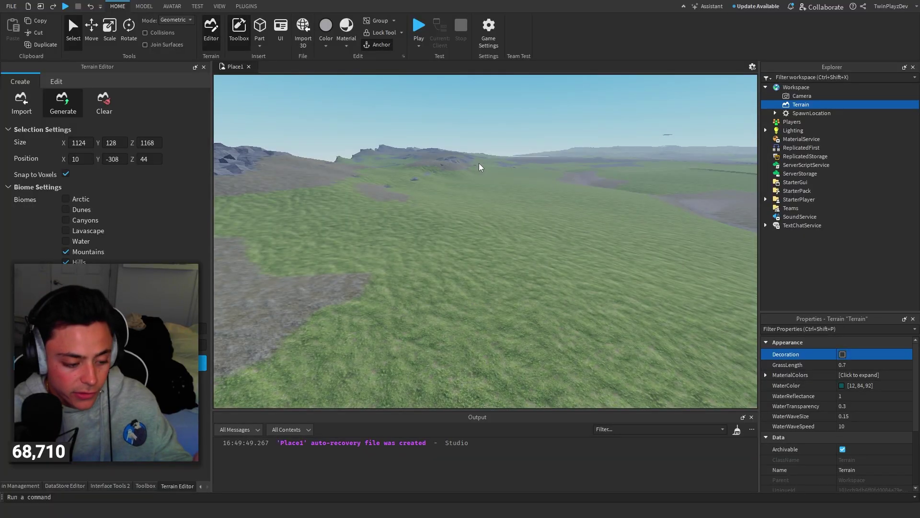
left_click(843, 354)
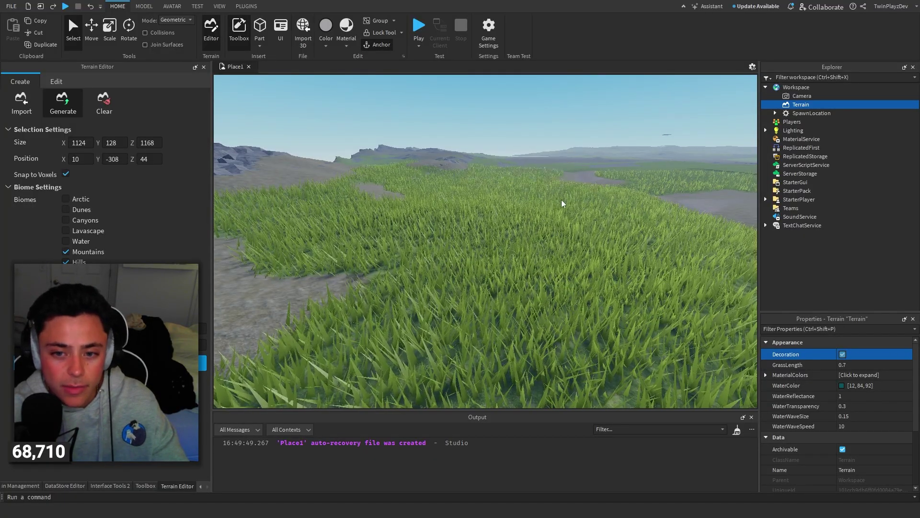
scroll(562, 199, "up", 4)
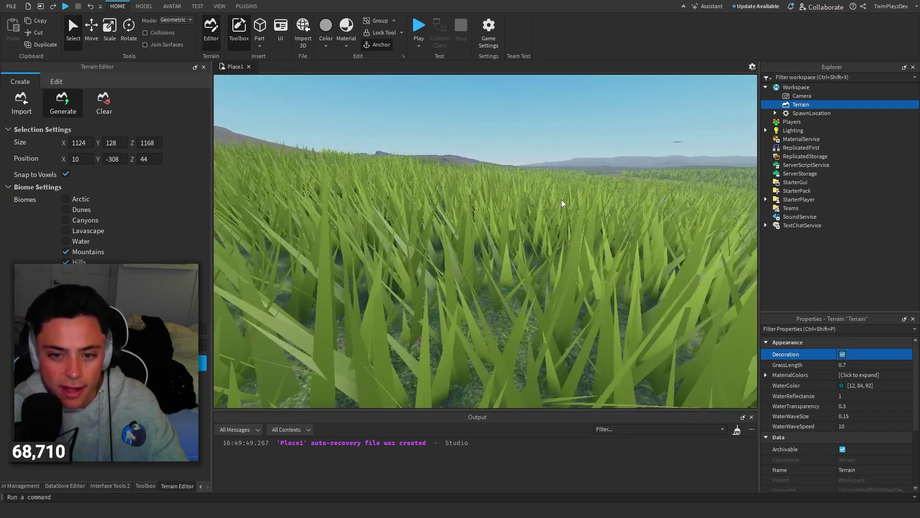
scroll(560, 200, "down", 4)
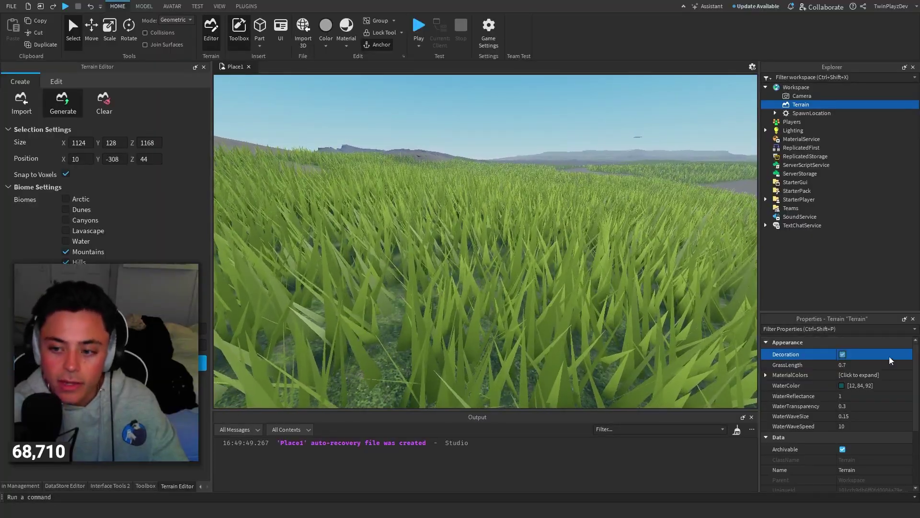
Increase the terrain's GrassLength to 0.82 and check the taller grass.
left_click(875, 365)
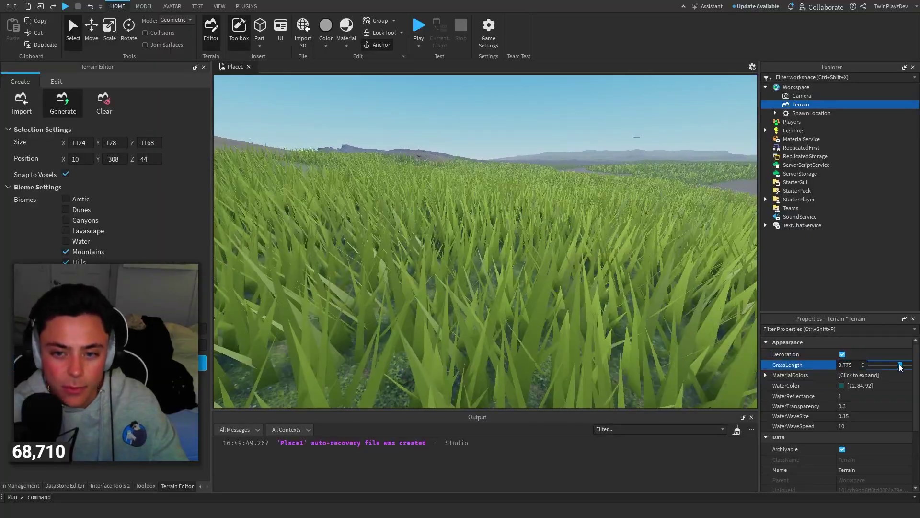
left_click_drag(896, 366, 903, 367)
right_click_drag(537, 165, 547, 191)
scroll(537, 165, "down", 4)
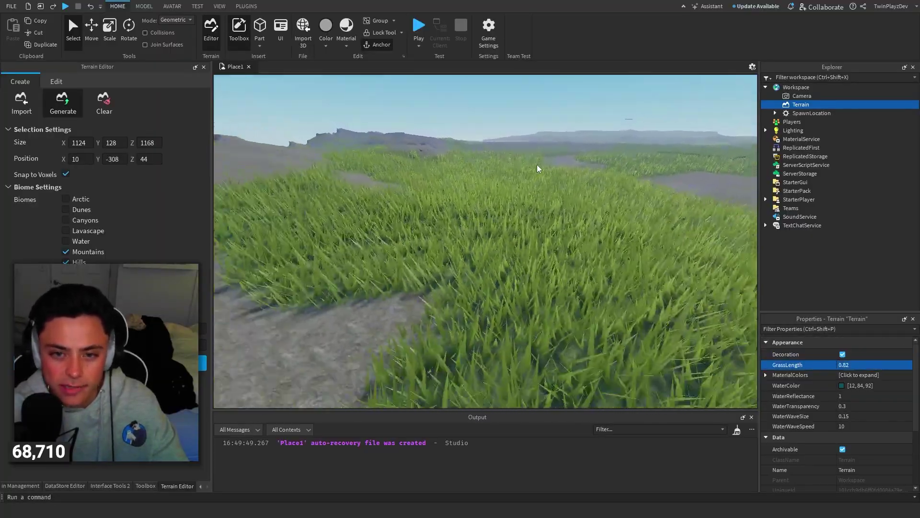
scroll(537, 165, "up", 4)
scroll(537, 165, "down", 5)
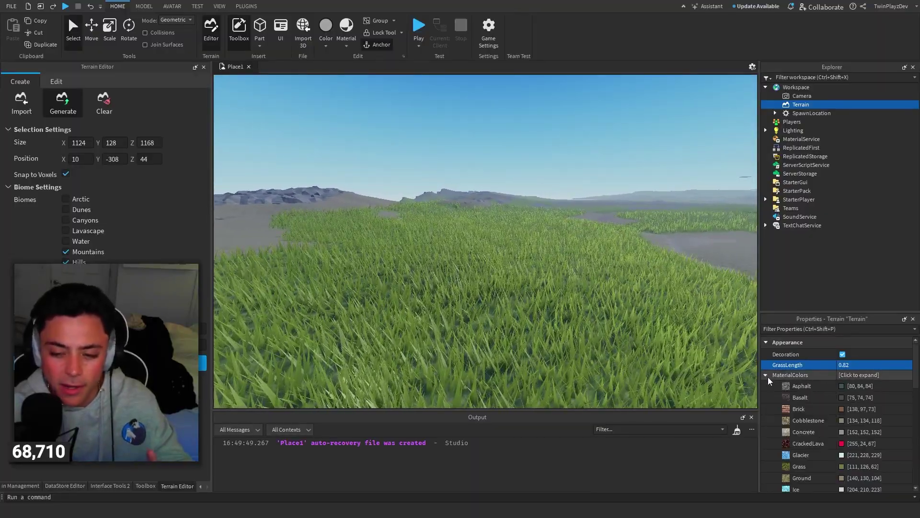
Set the terrain's Grass material colour to 115, 130, 64 and collapse the material colours again.
scroll(786, 403, "down", 3)
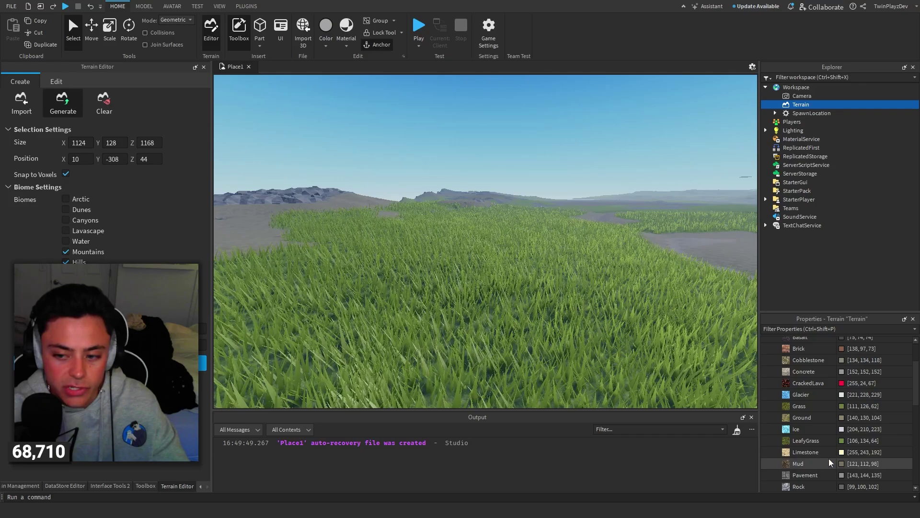
left_click(841, 406)
left_click_drag(549, 156, 286, 177)
left_click(315, 249)
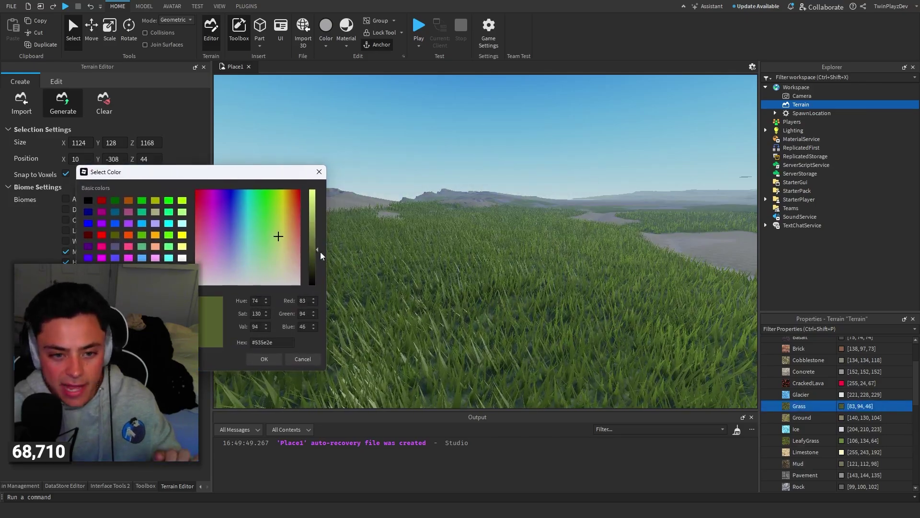
mouse_move(308, 244)
left_mouse_down()
mouse_move(312, 232)
mouse_move(310, 274)
mouse_move(306, 229)
mouse_move(303, 243)
mouse_move(313, 237)
left_mouse_up()
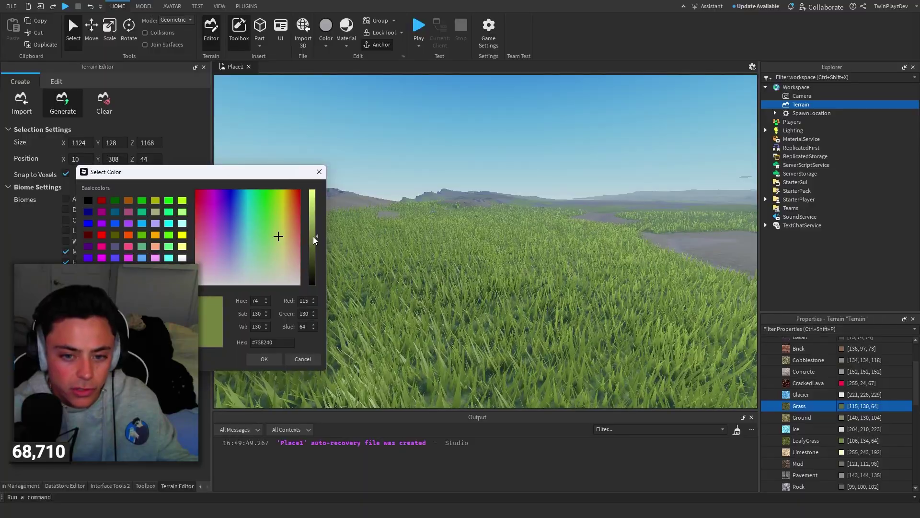
left_click(264, 359)
scroll(815, 408, "up", 3)
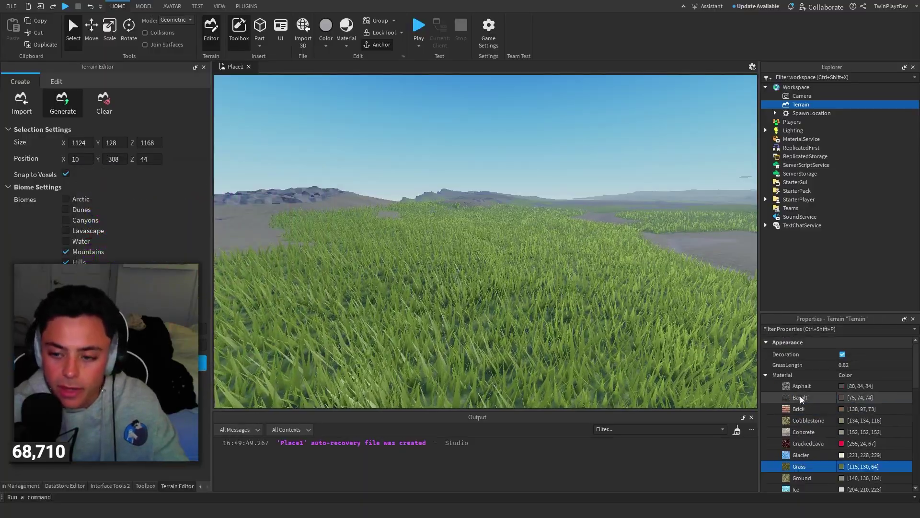
left_click(776, 377)
Try black (#000000) as the terrain's WaterColor and discard the change.
right_click_drag(565, 263, 565, 263)
key("w")
left_click(840, 385)
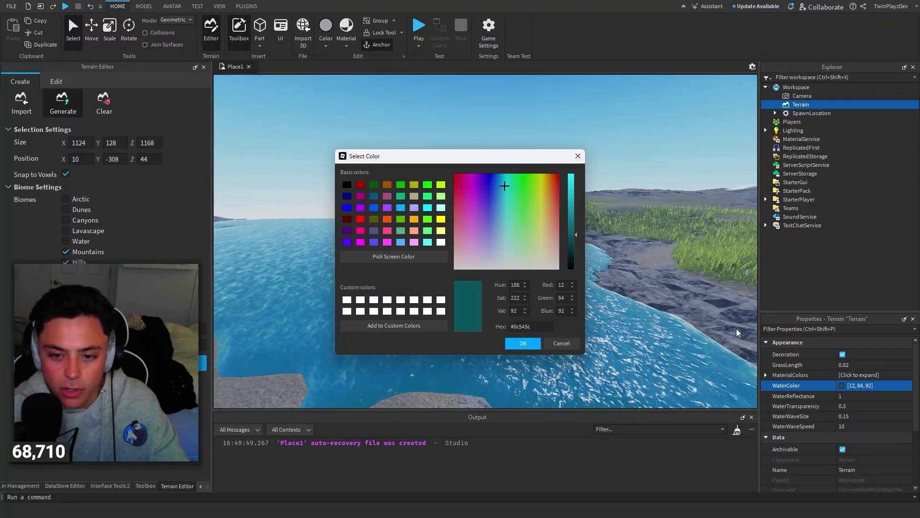
left_click_drag(564, 232, 570, 290)
left_click_drag(536, 254, 457, 252)
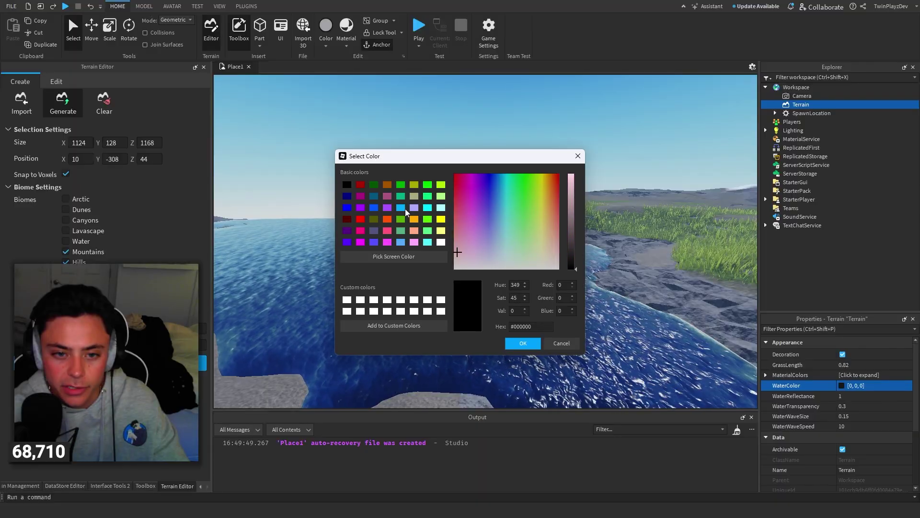
left_click(555, 343)
Look through the remaining Terrain properties and view the landscape's grass and mountains.
key("w")
scroll(884, 445, "down", 5)
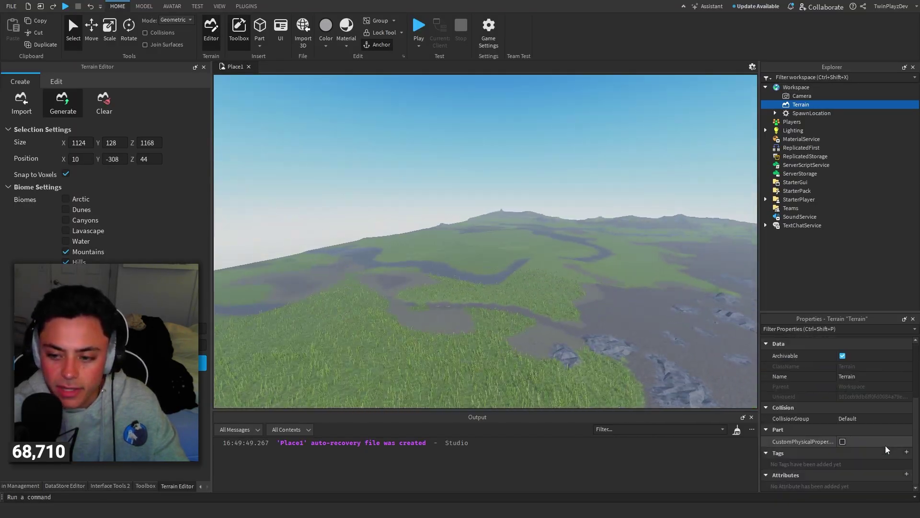
key("w")
mouse_move(545, 216)
right_mouse_down()
mouse_move(552, 221)
mouse_move(540, 219)
right_mouse_up()
key("w")
key("w")
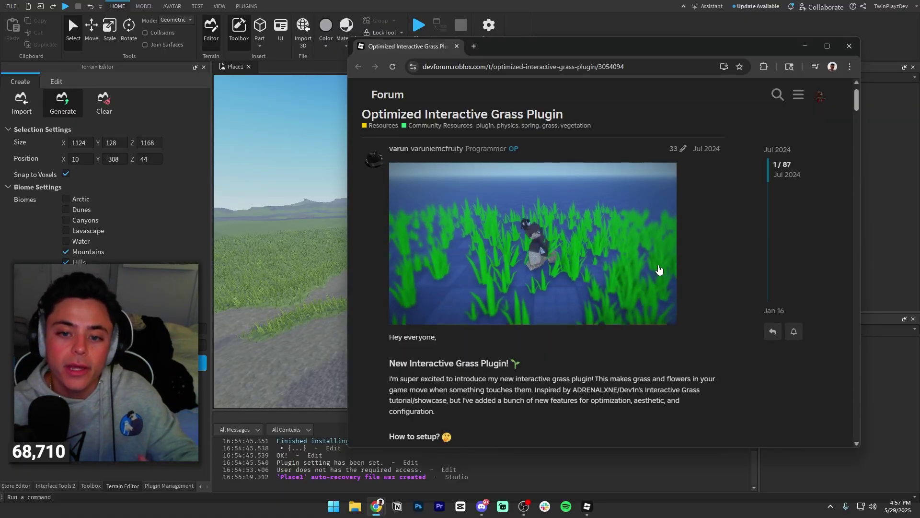
Read through the Optimized Interactive Grass Plugin forum post, covering setup, tagging options, hitboxes, the config code and the download link.
scroll(603, 271, "down", 1)
scroll(522, 269, "down", 5)
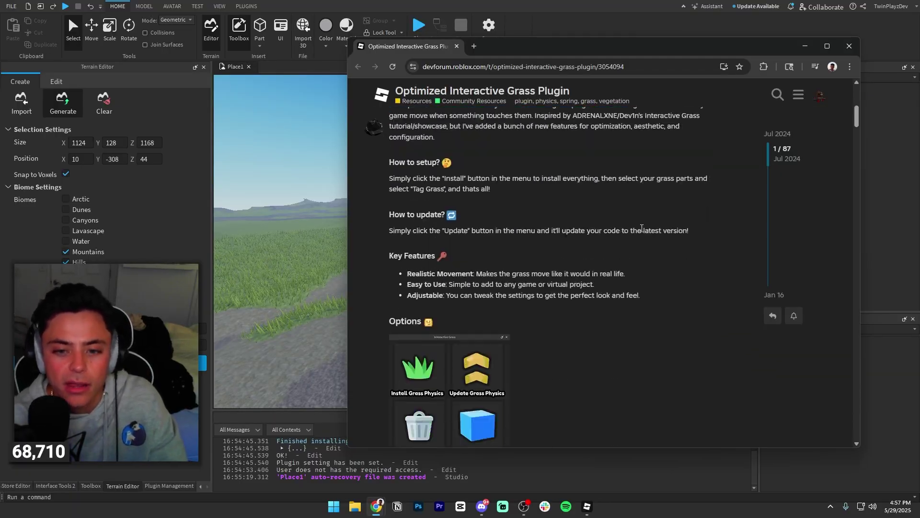
scroll(525, 271, "down", 2)
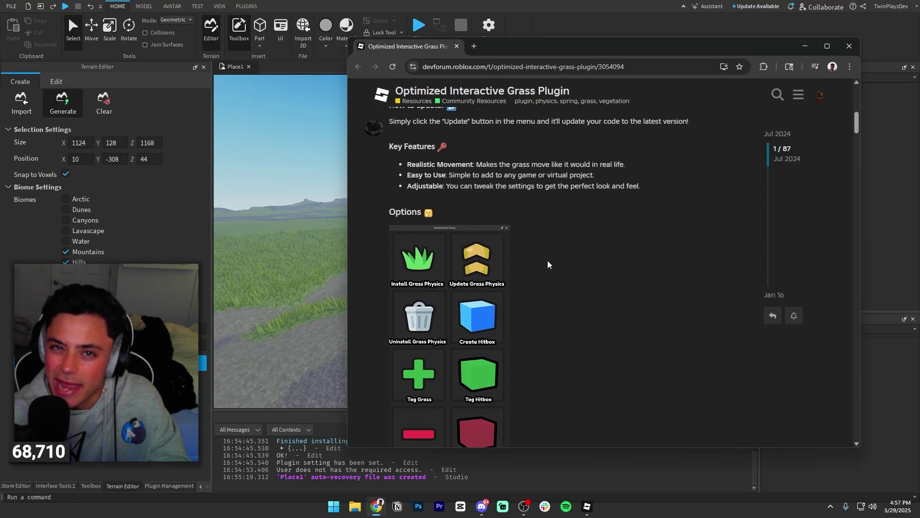
scroll(548, 260, "down", 2)
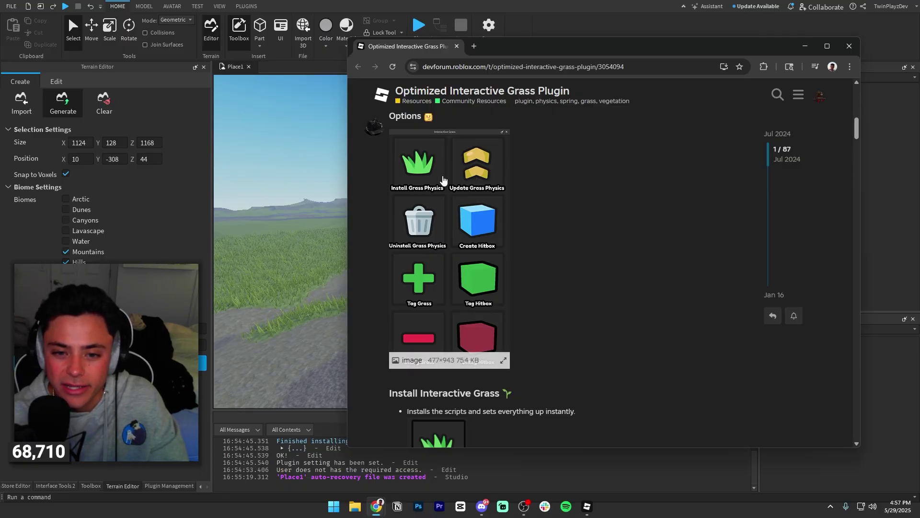
scroll(539, 261, "down", 6)
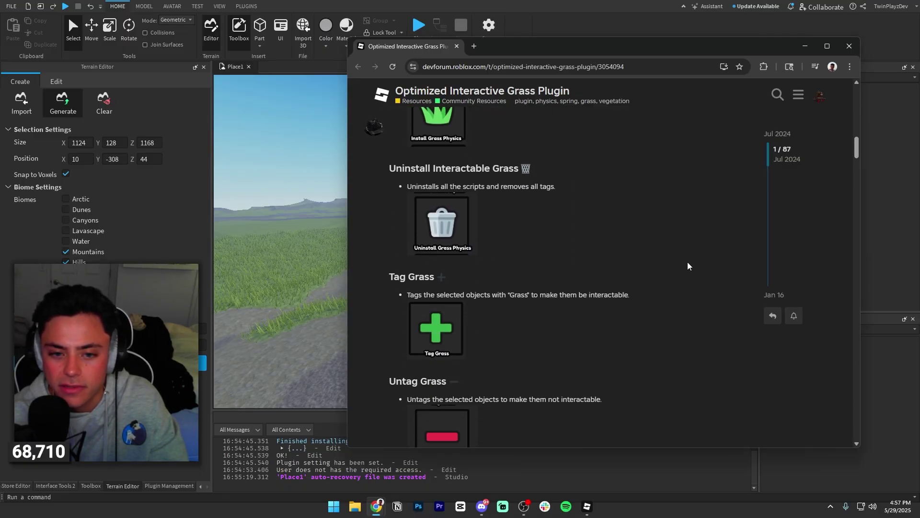
scroll(607, 248, "up", 1)
scroll(575, 243, "down", 10)
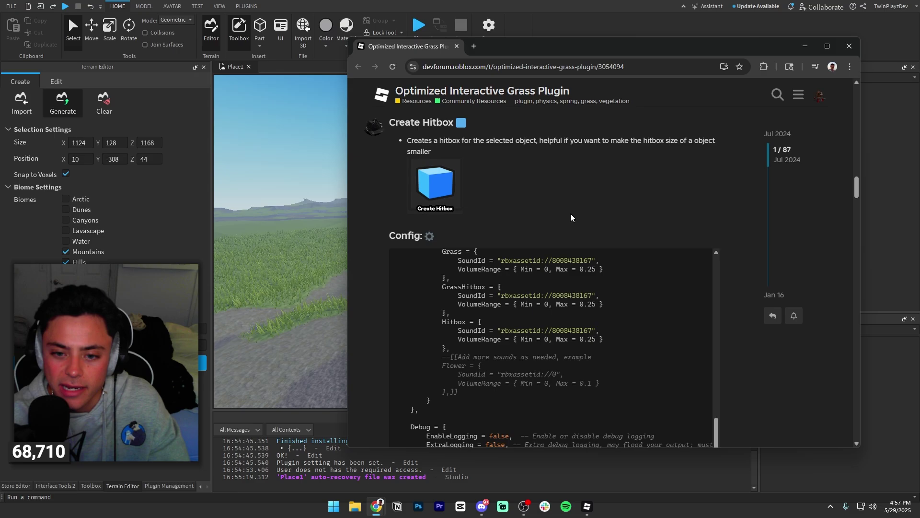
scroll(573, 264, "up", 5)
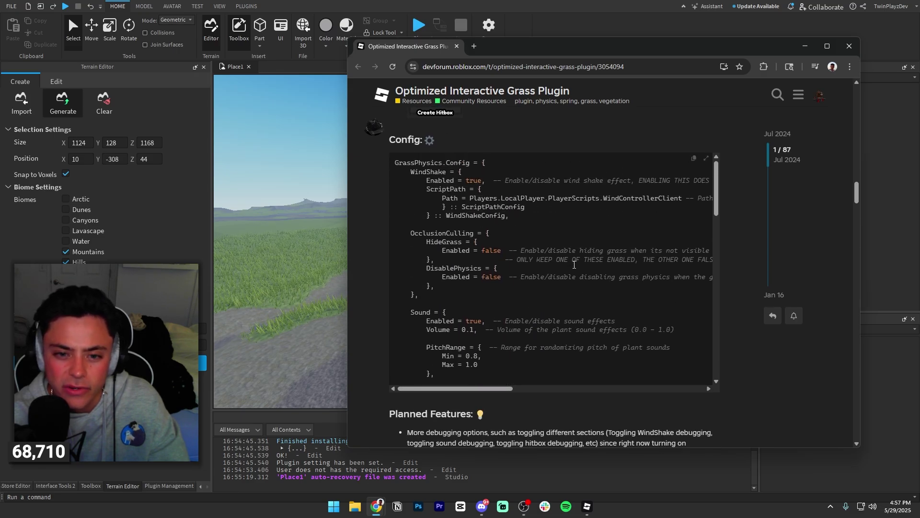
scroll(705, 258, "down", 10)
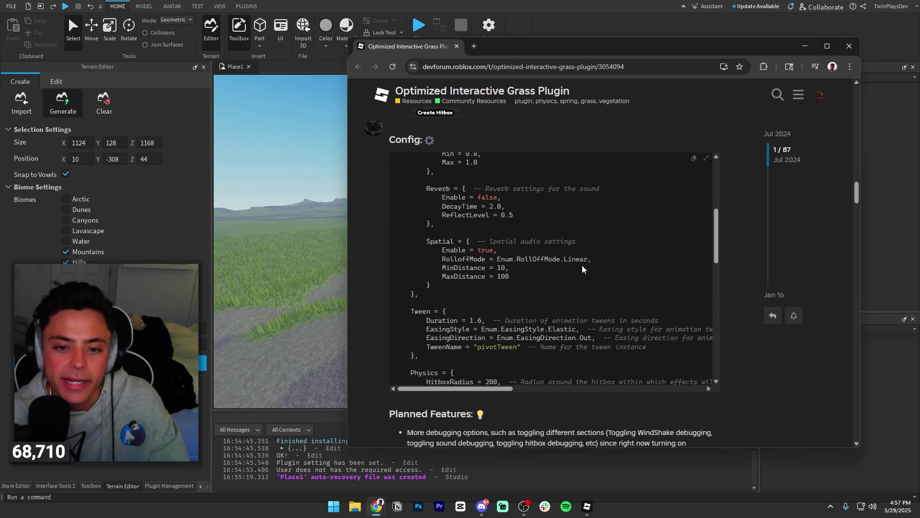
scroll(714, 225, "down", 6)
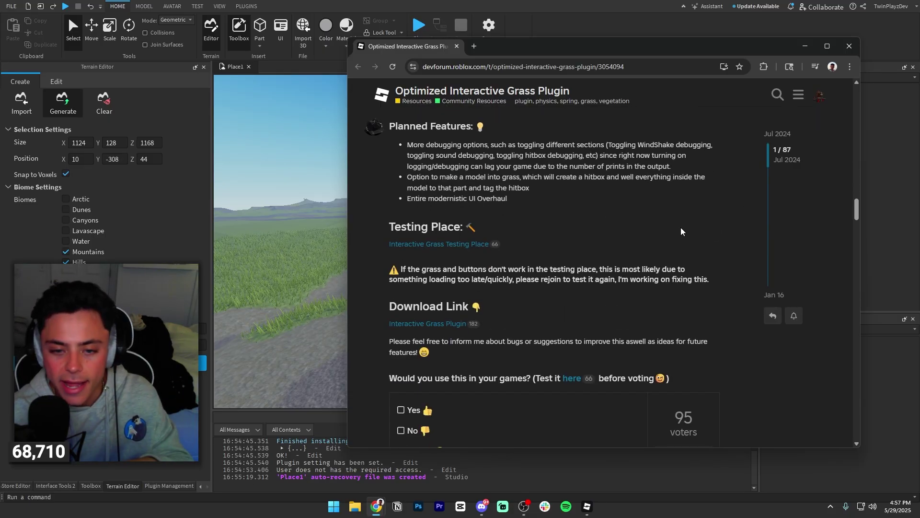
scroll(671, 220, "down", 2)
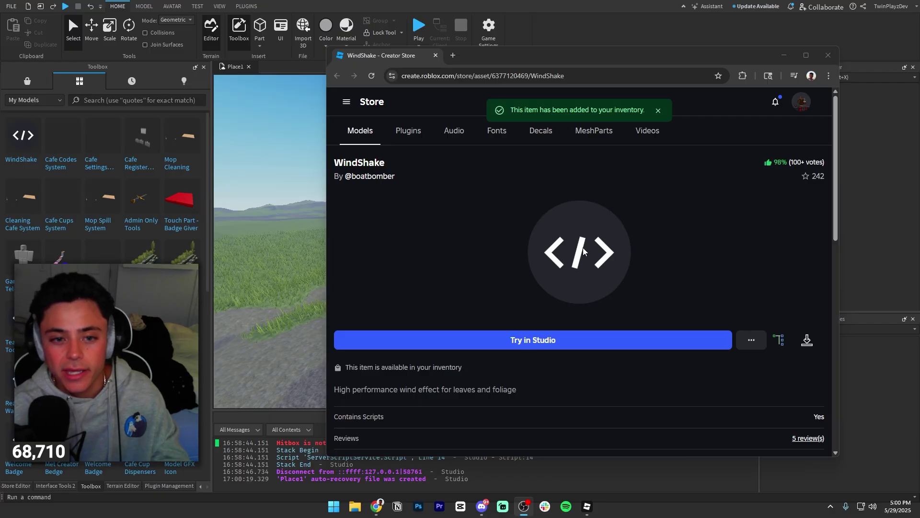
Review the WindShake model's store page, insert WindShake from My Models into the Workspace and open its module script.
scroll(467, 251, "down", 5)
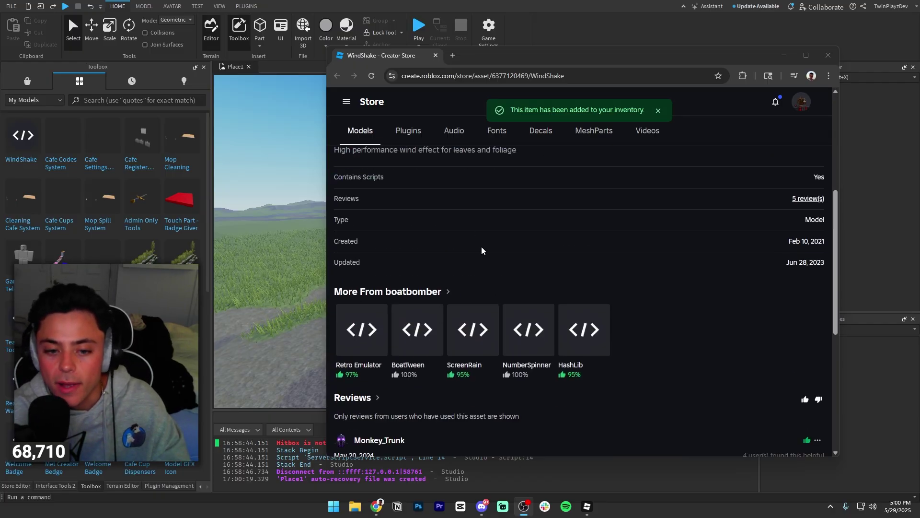
scroll(480, 250, "up", 5)
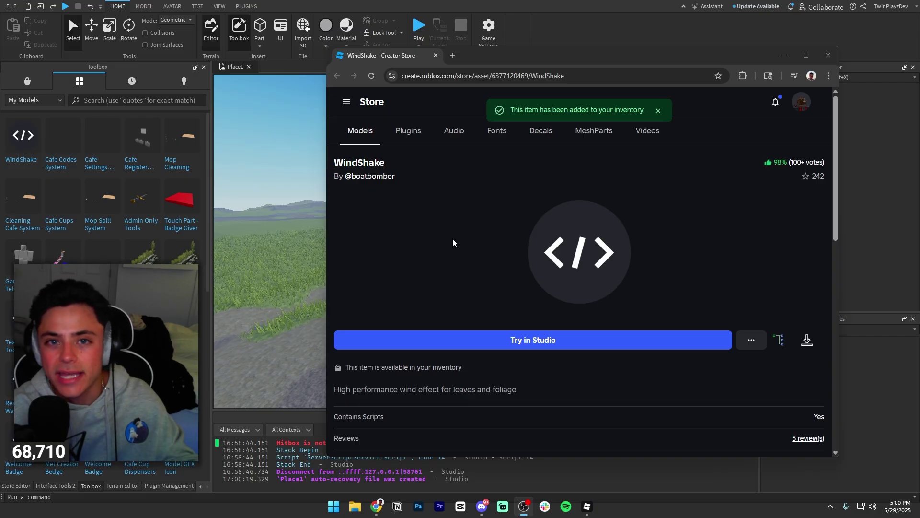
left_click_drag(513, 55, 0, 10)
left_click(26, 137)
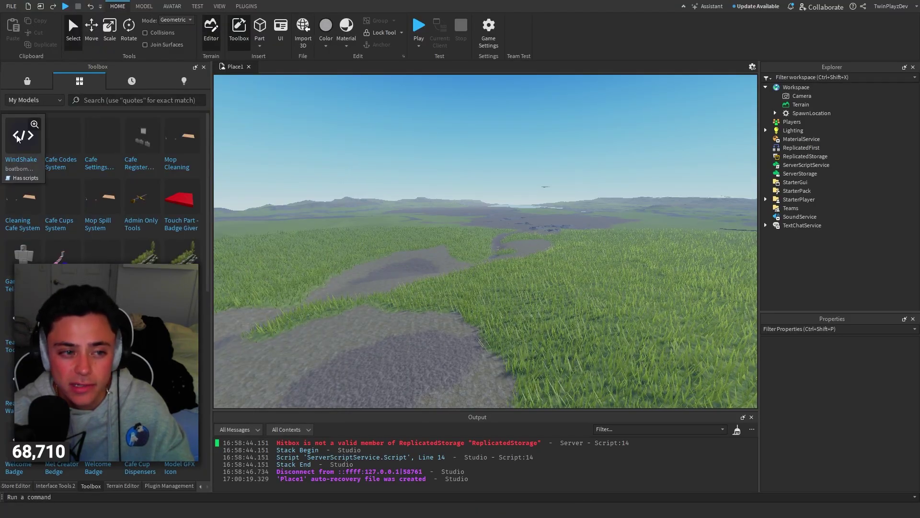
left_click(774, 122)
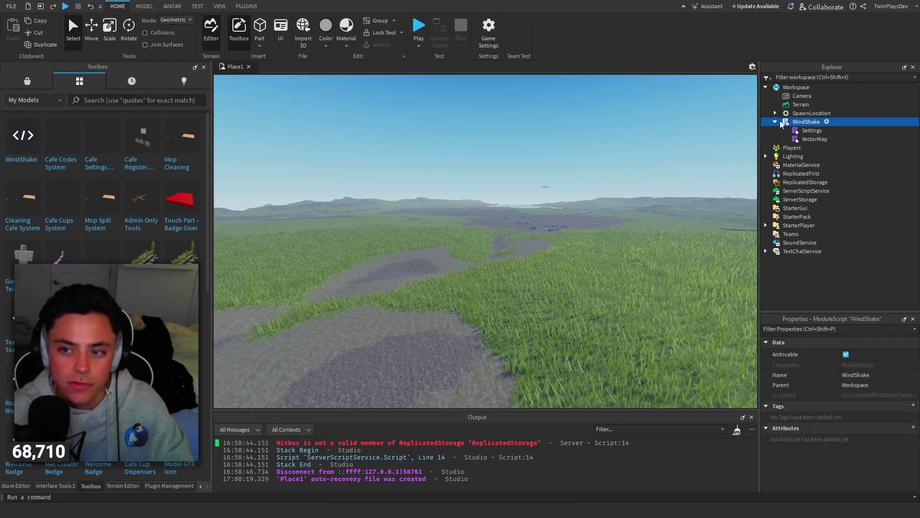
left_click(775, 122)
double_click(798, 121)
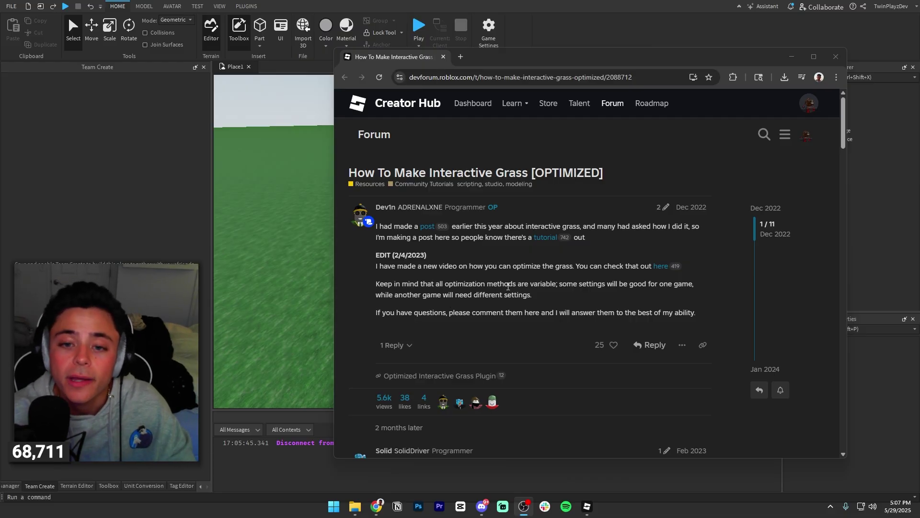
Read the forum thread How To Make Interactive Grass [OPTIMIZED], including its replies and hitbox code, and return to Studio.
left_click(490, 257)
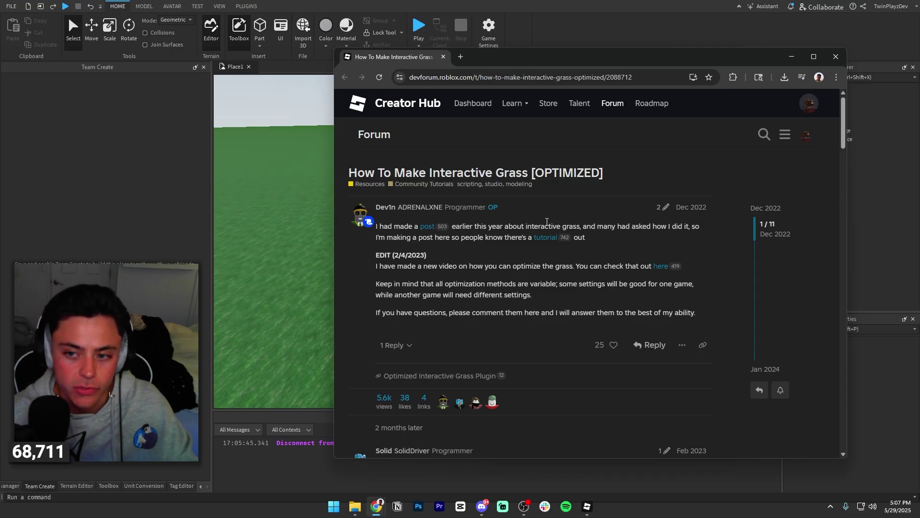
scroll(467, 182, "down", 15)
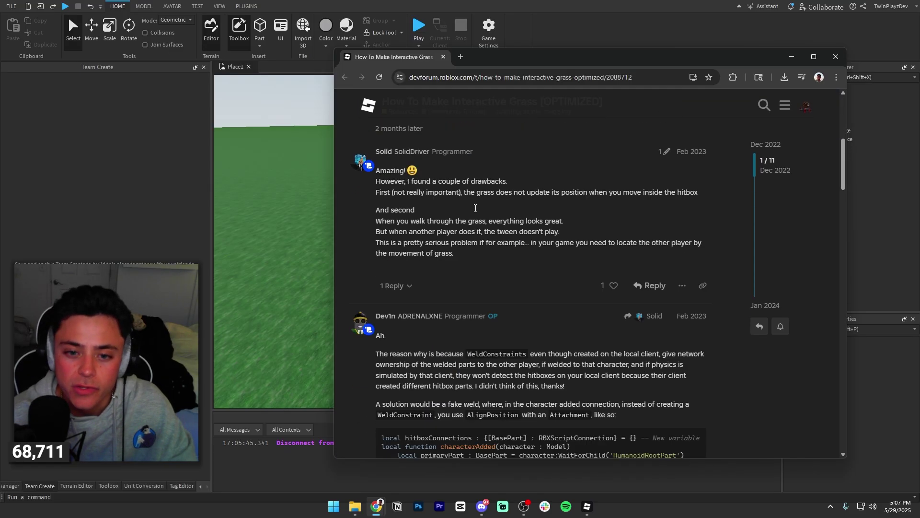
scroll(478, 208, "down", 12)
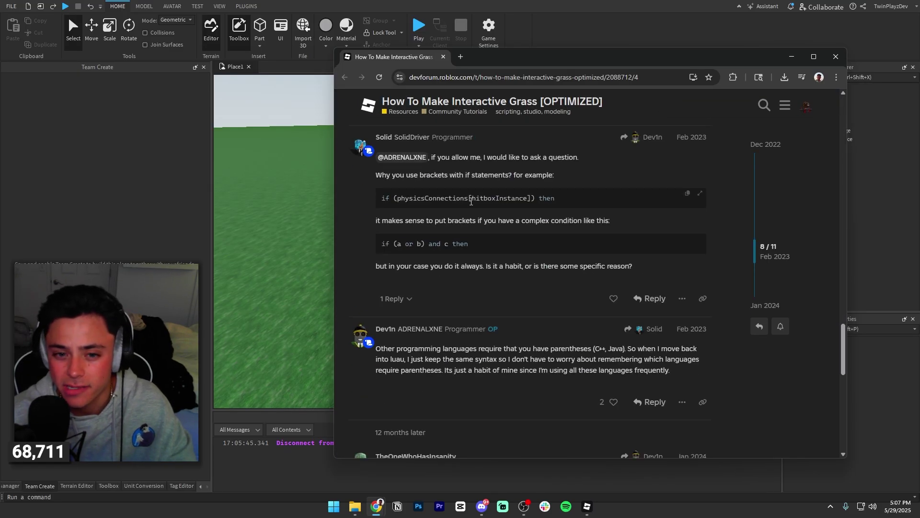
scroll(490, 238, "up", 6)
scroll(489, 238, "down", 5)
scroll(454, 210, "up", 10)
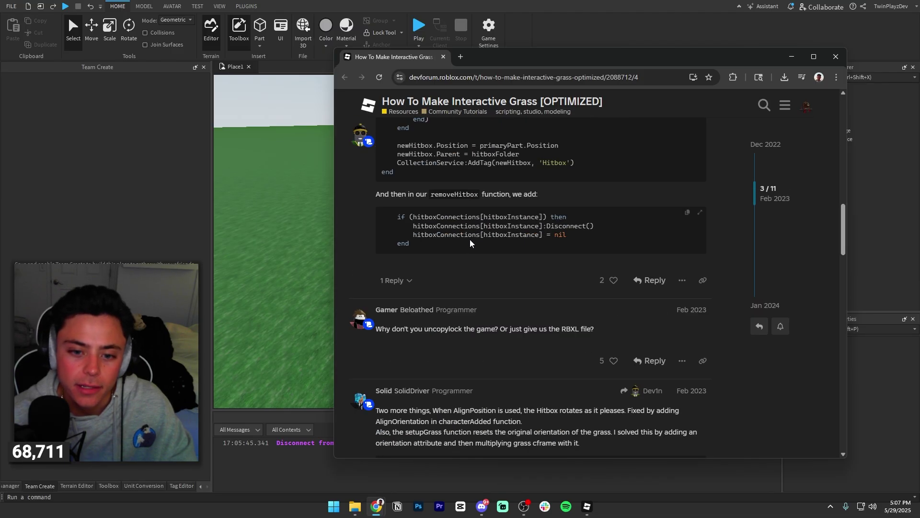
scroll(454, 209, "up", 12)
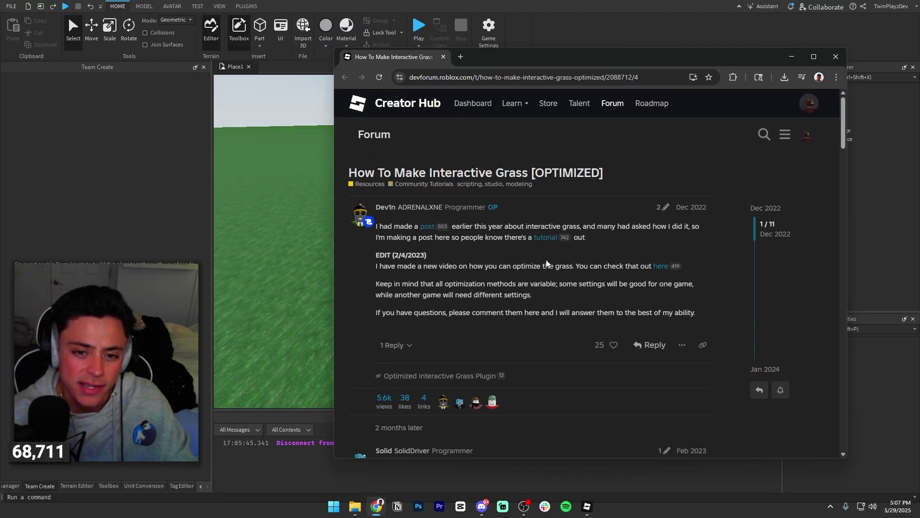
scroll(506, 249, "down", 15)
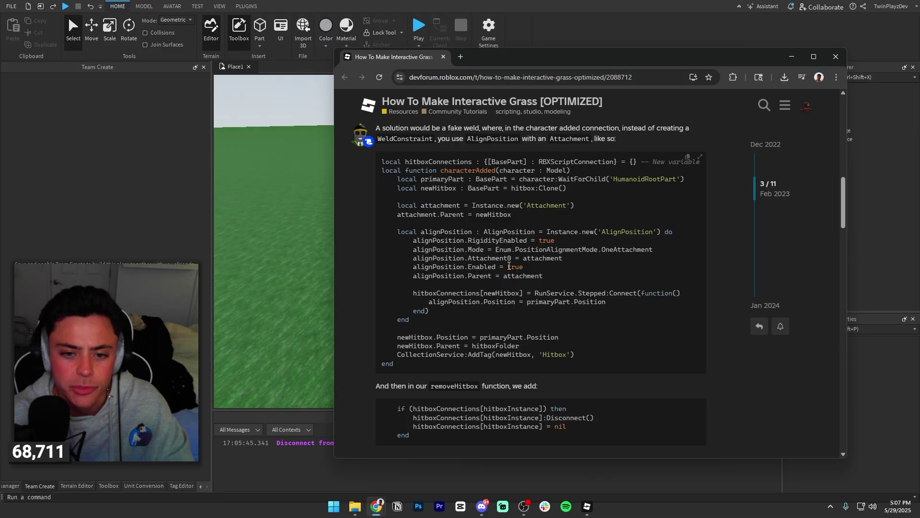
scroll(506, 249, "down", 20)
scroll(537, 261, "up", 8)
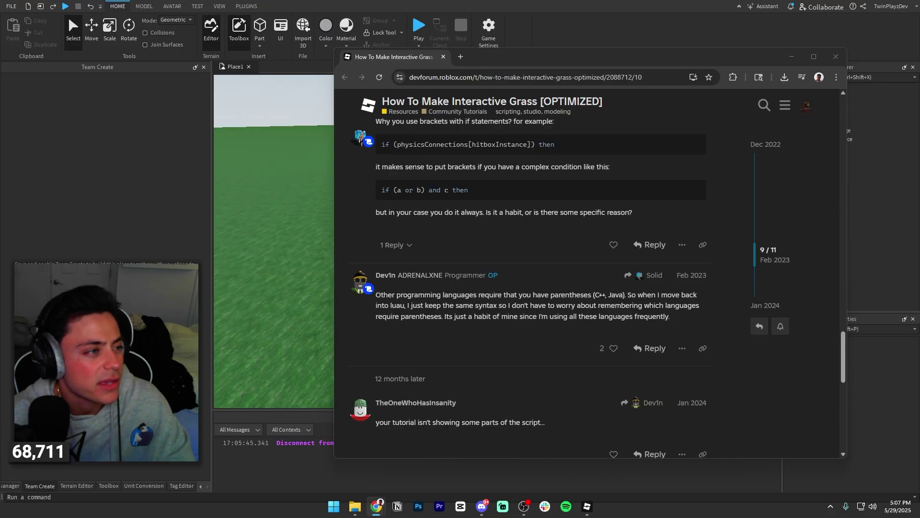
left_click_drag(386, 76, 494, 62)
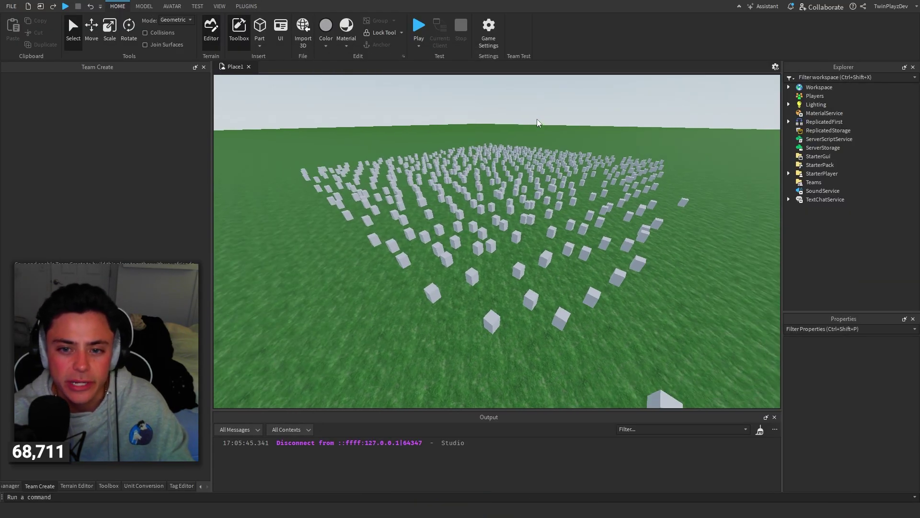
Examine the Grass parts in the Workspace, checking one part's properties and tags, and collapse the Workspace again.
scroll(536, 123, "down", 5)
scroll(676, 123, "up", 3)
left_click(789, 87)
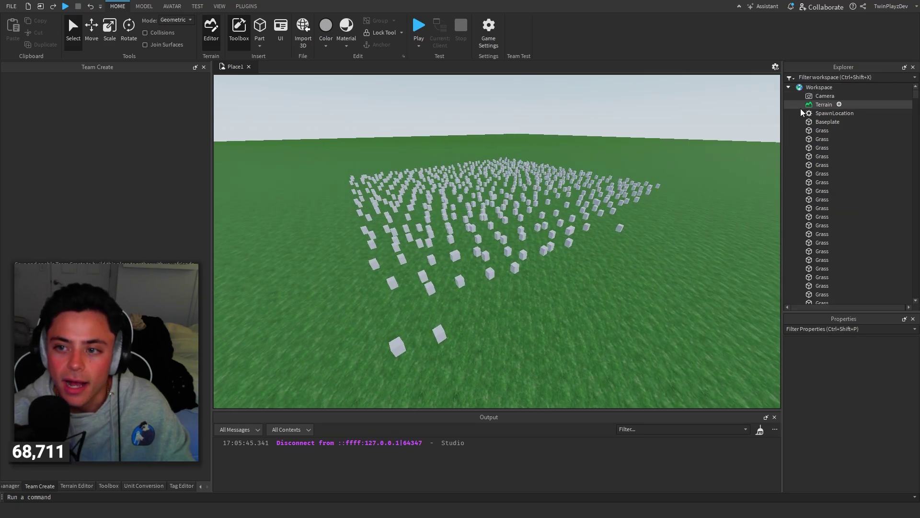
left_click(817, 165)
scroll(824, 201, "down", 3)
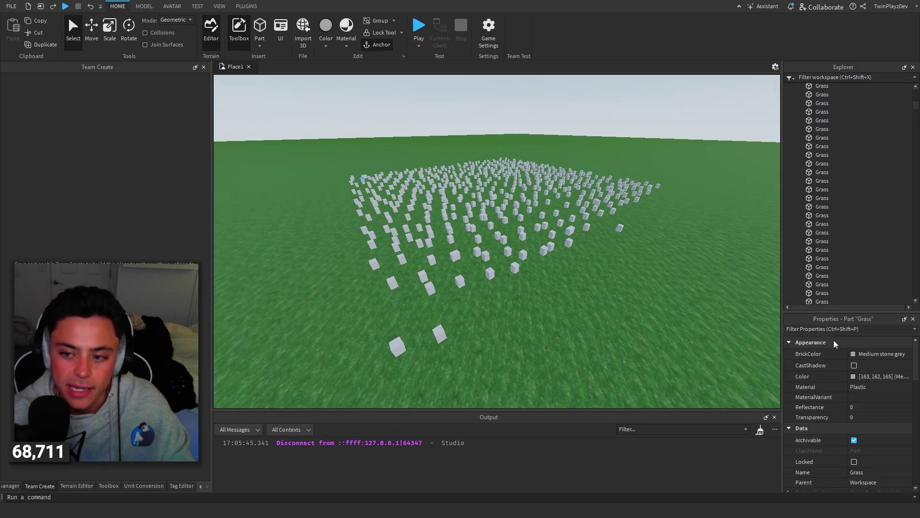
scroll(834, 393, "down", 3)
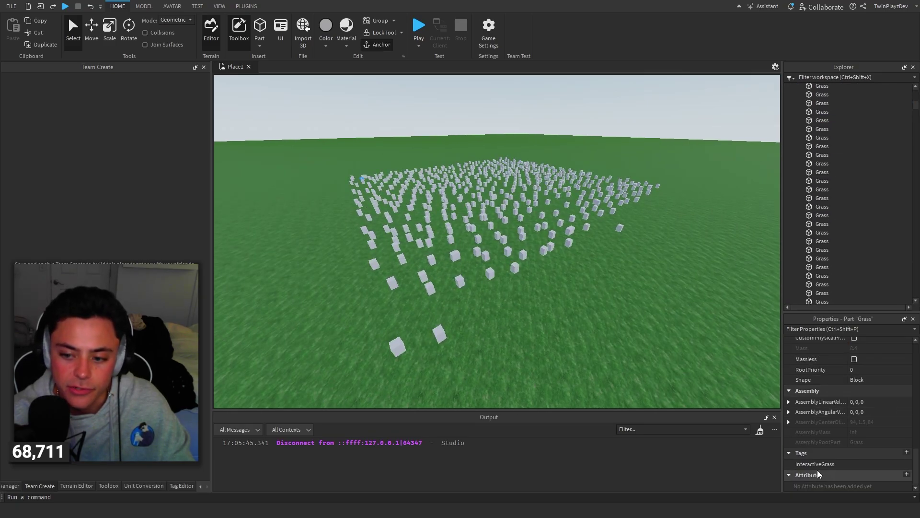
scroll(804, 247, "up", 4)
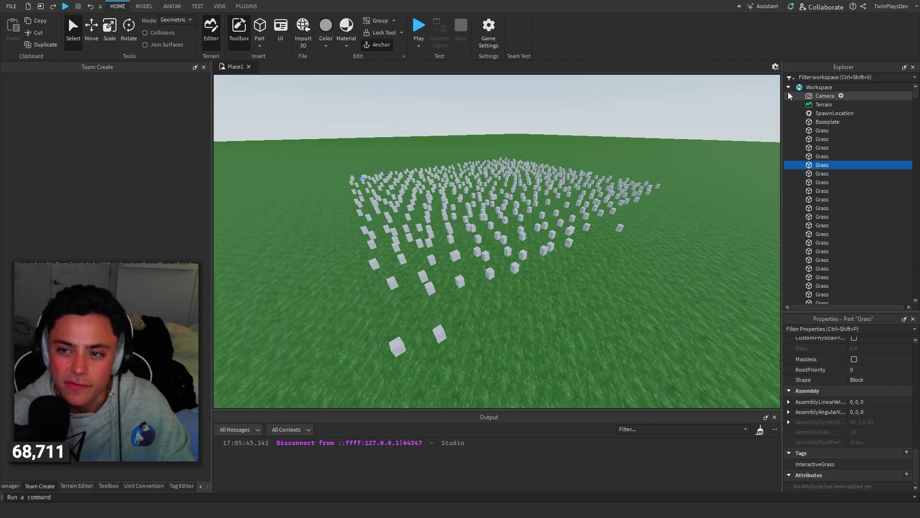
scroll(793, 480, "up", 10)
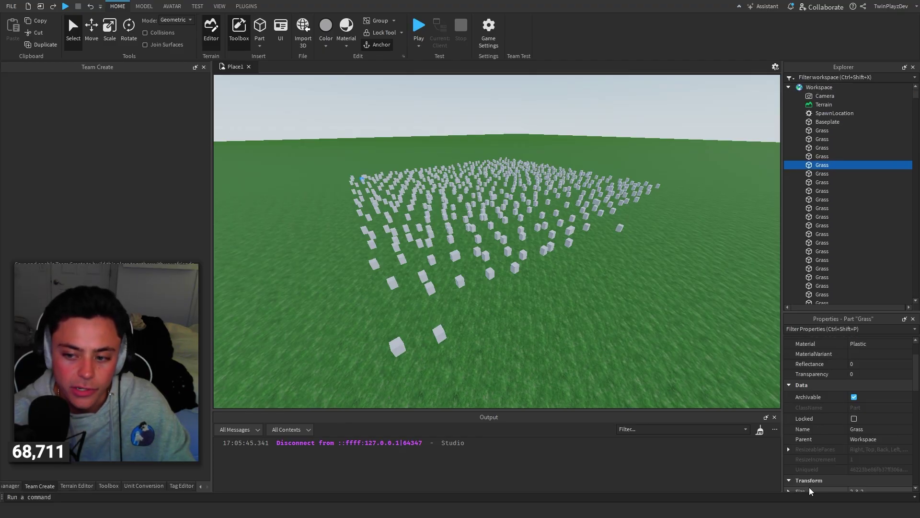
left_click(788, 86)
Open the GrassEngine, GrassEnums and GrassTypes module scripts under ReplicatedFirst and examine the grass settings and enums.
left_click(788, 121)
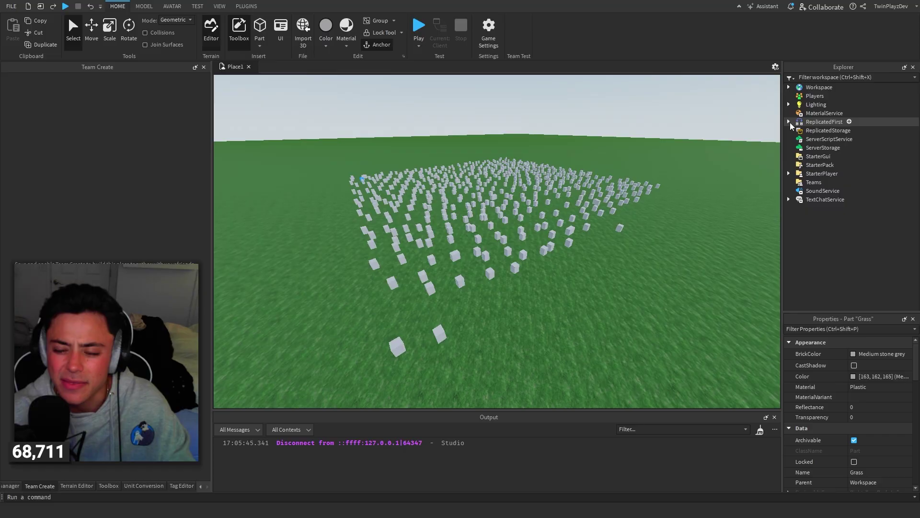
left_click(798, 139)
double_click(810, 139)
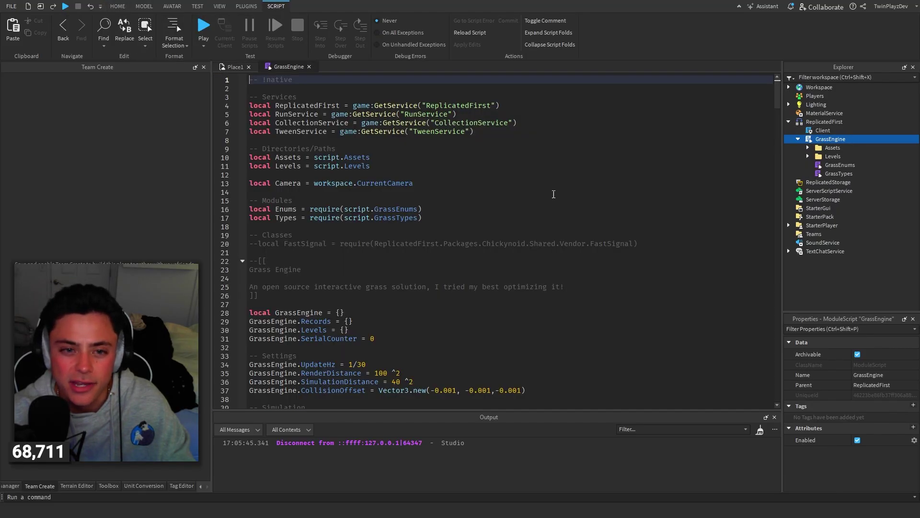
double_click(840, 165)
double_click(834, 174)
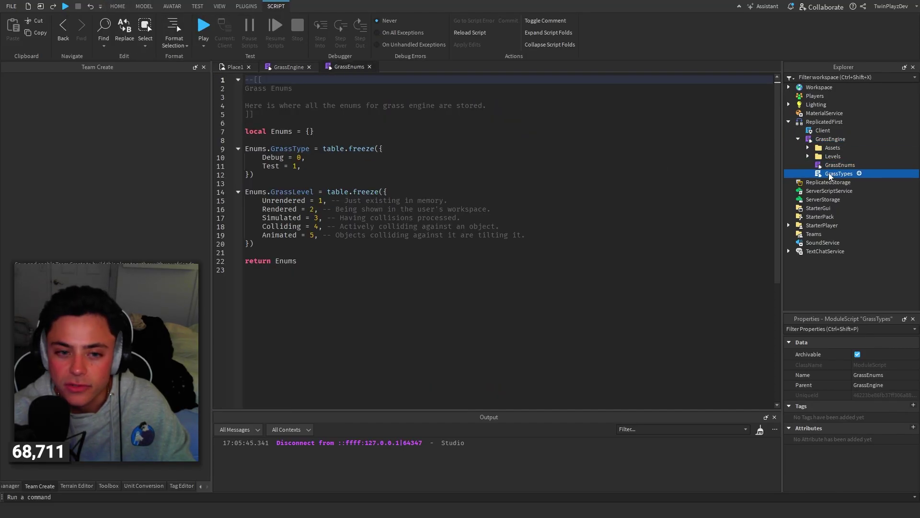
double_click(836, 165)
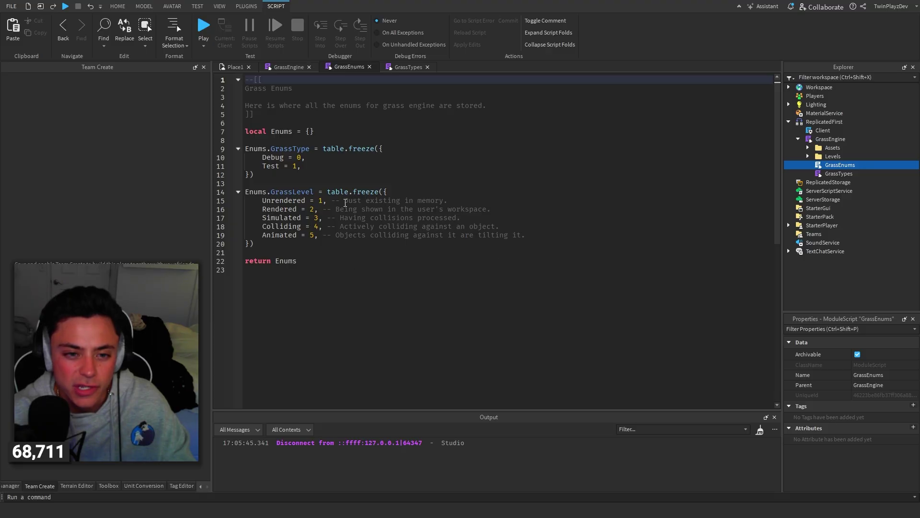
Expand GrassEngine's Levels and Assets folders, including Models, SFX and GrassMesh, and return to the Place1 view of the Grass parts.
left_click(808, 156)
left_click(808, 156)
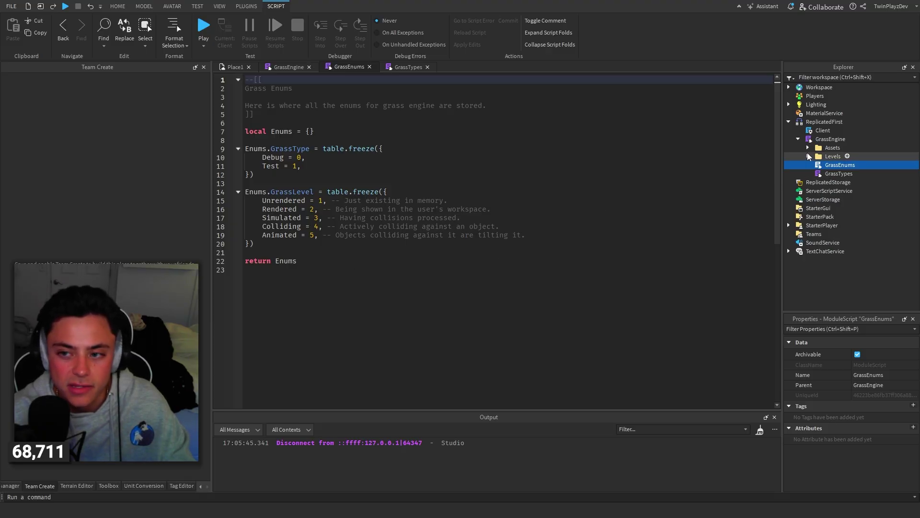
left_click(807, 156)
left_click(807, 148)
double_click(820, 156)
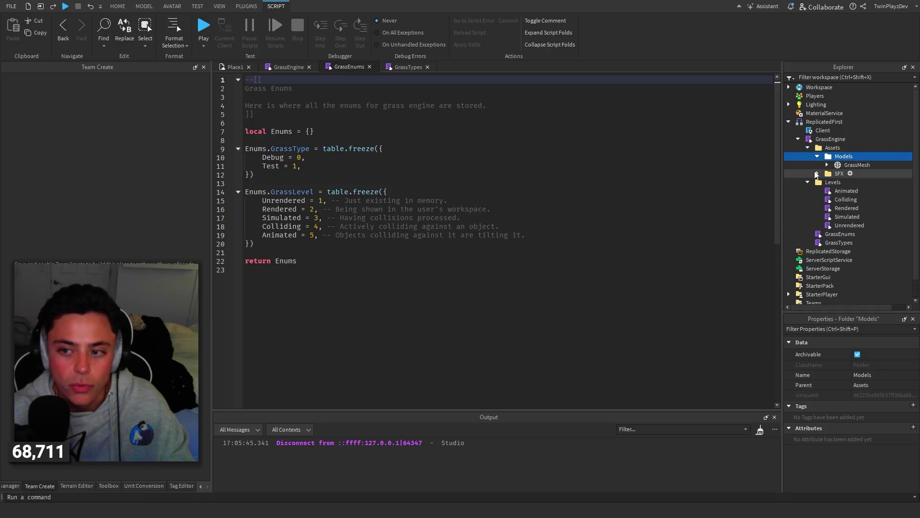
left_click(816, 173)
left_click(827, 164)
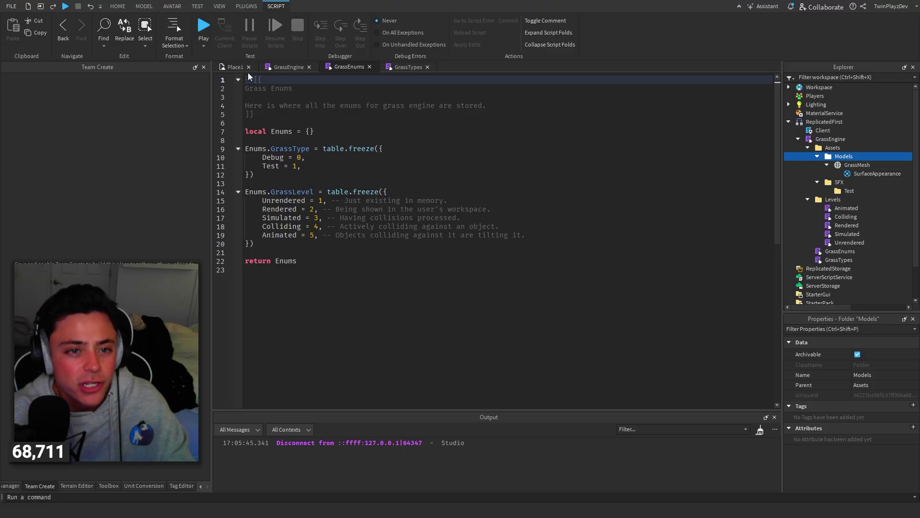
left_click(236, 67)
scroll(656, 156, "down", 3)
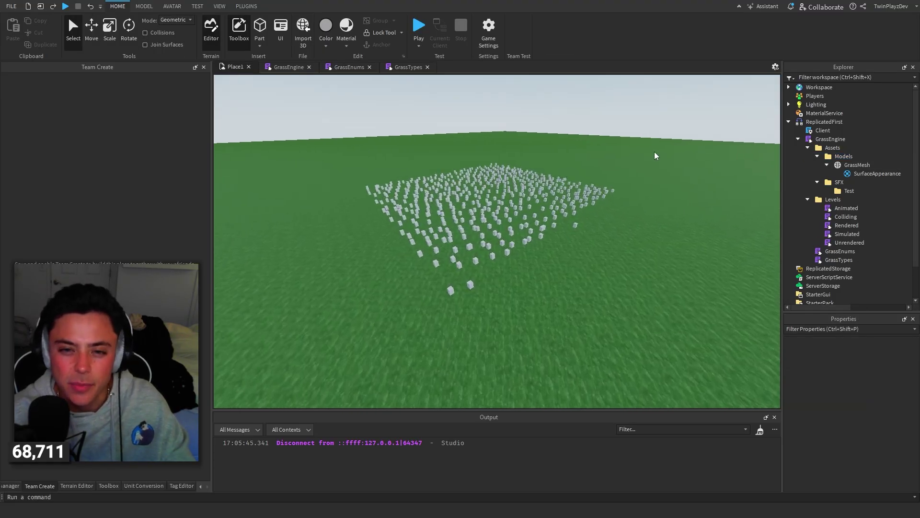
Playtest the GrassEngine demo place and walk the character back and forth through the grass plants to check how they react.
scroll(600, 158, "up", 5)
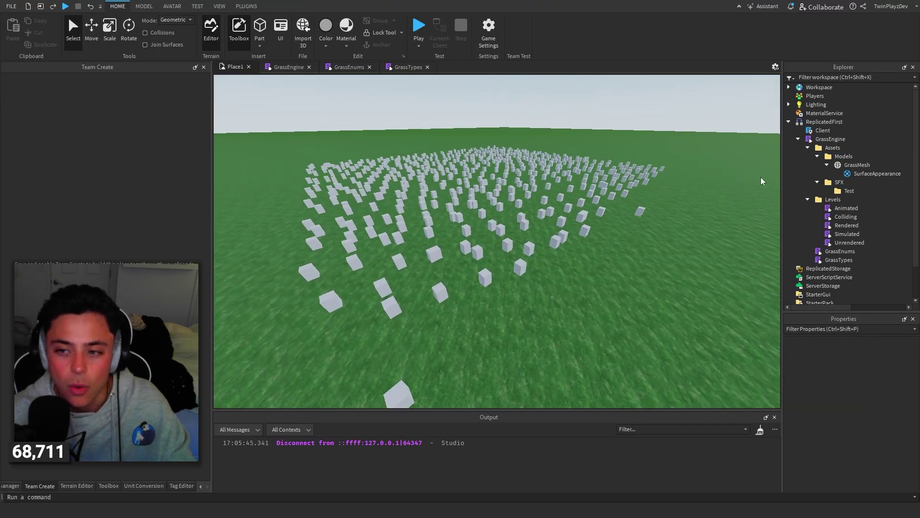
scroll(637, 162, "down", 3)
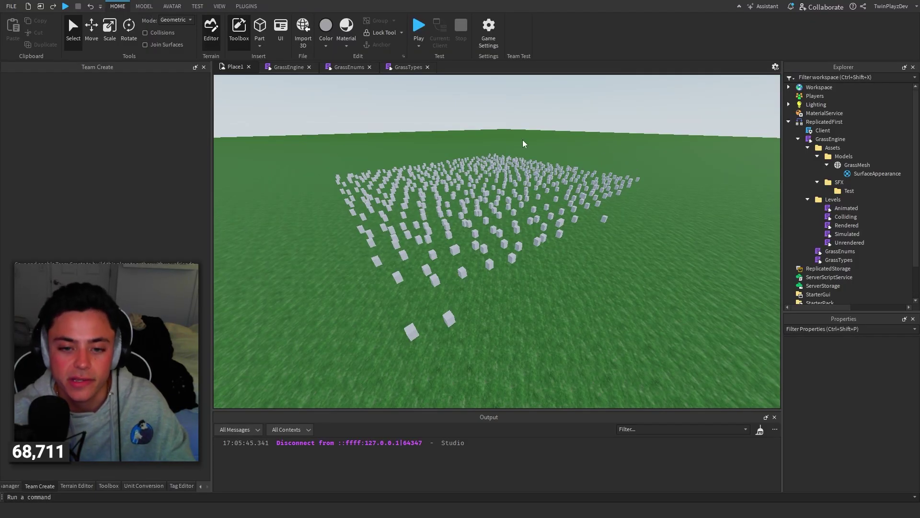
right_click_drag(639, 189, 634, 190)
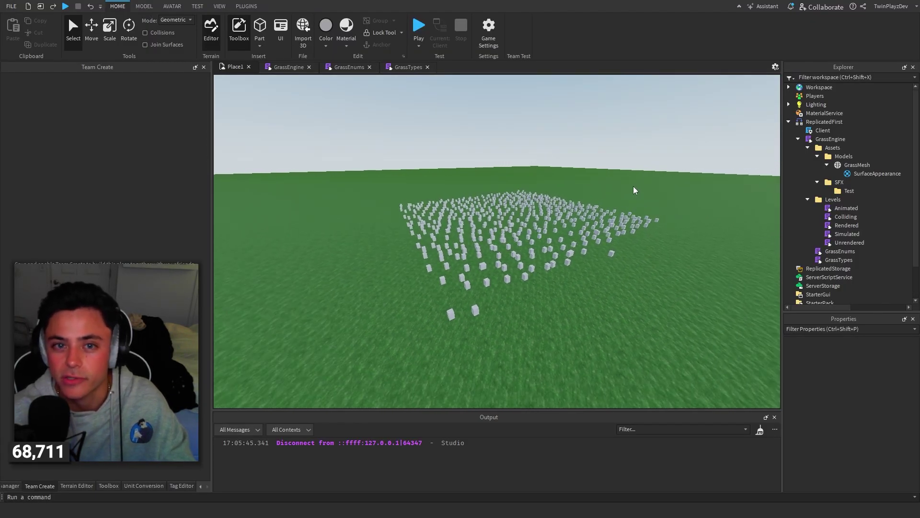
scroll(571, 178, "up", 1)
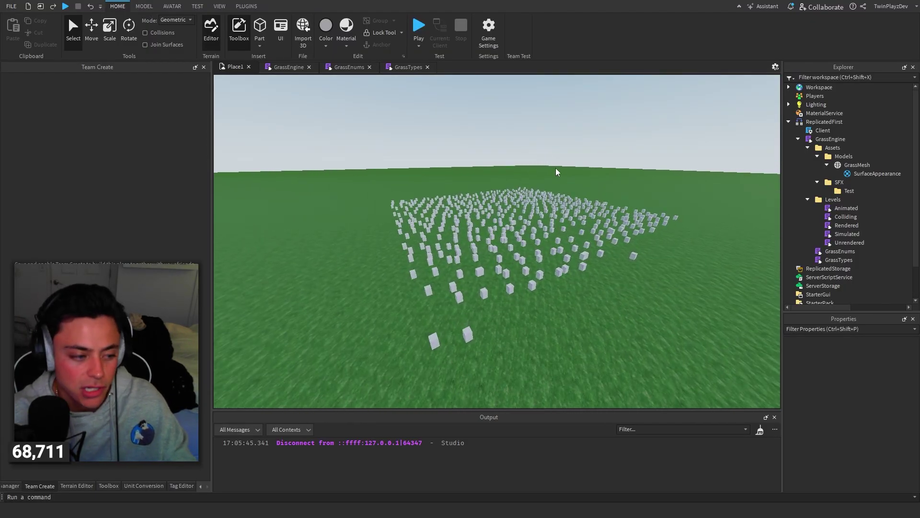
left_click(415, 32)
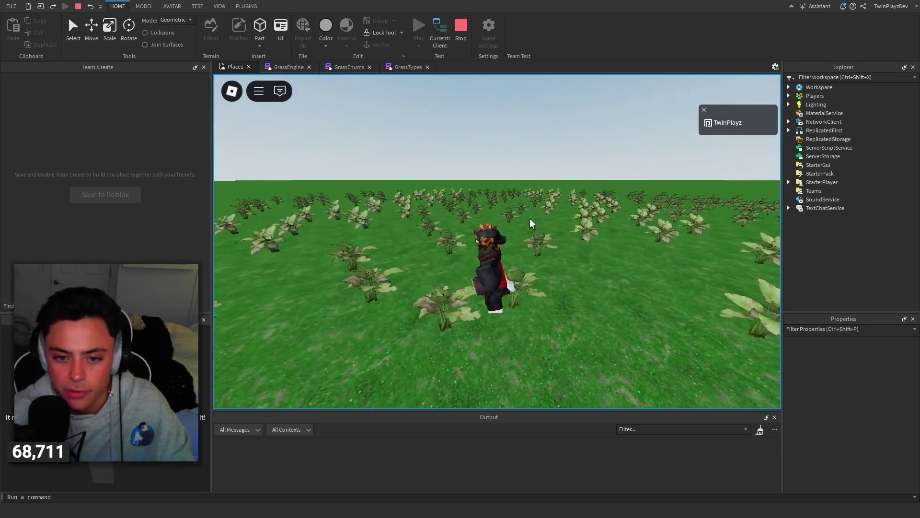
key("w")
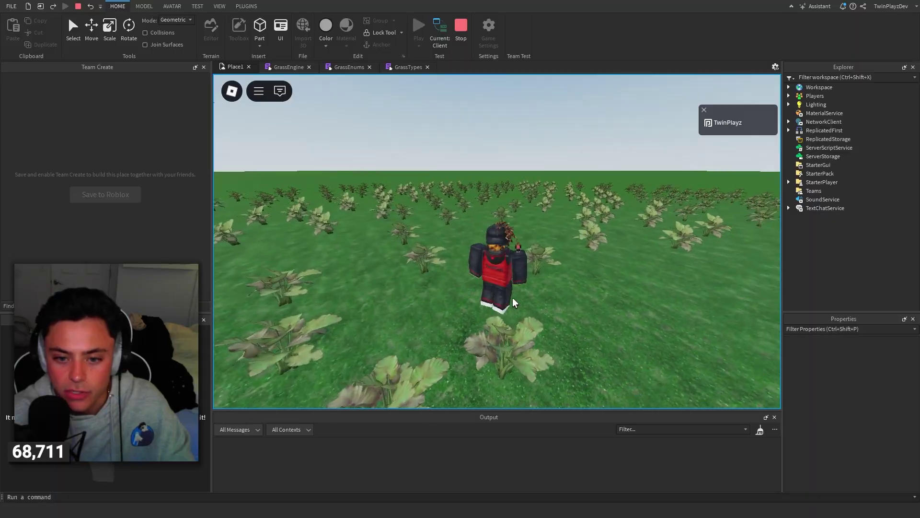
key("w")
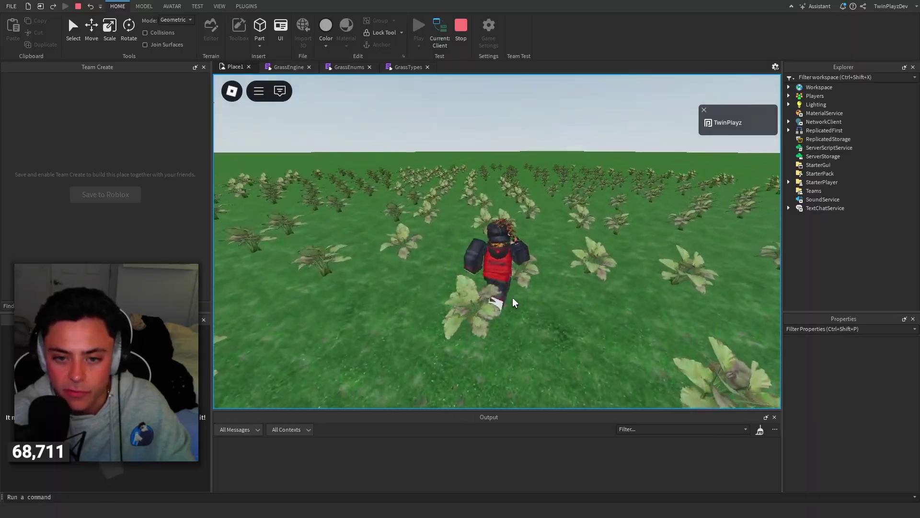
key("s")
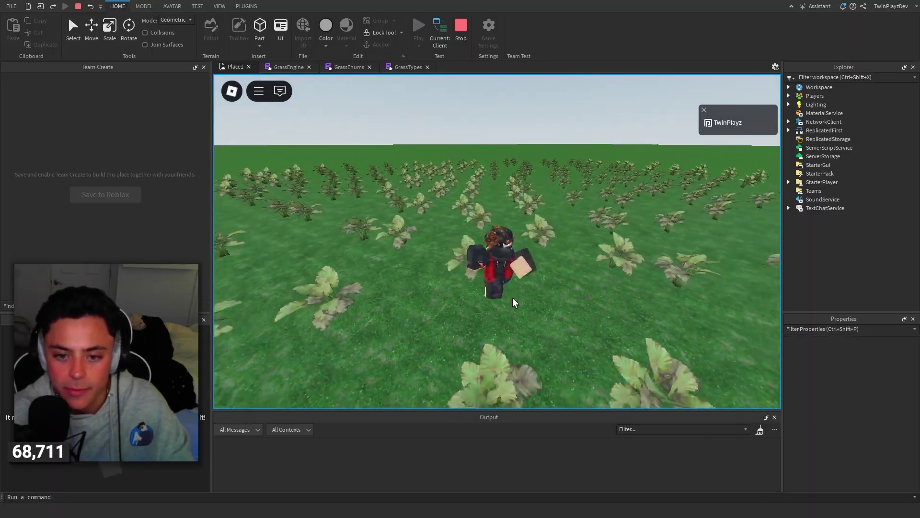
key("w")
right_click_drag(512, 302, 512, 303)
key("s")
key("w")
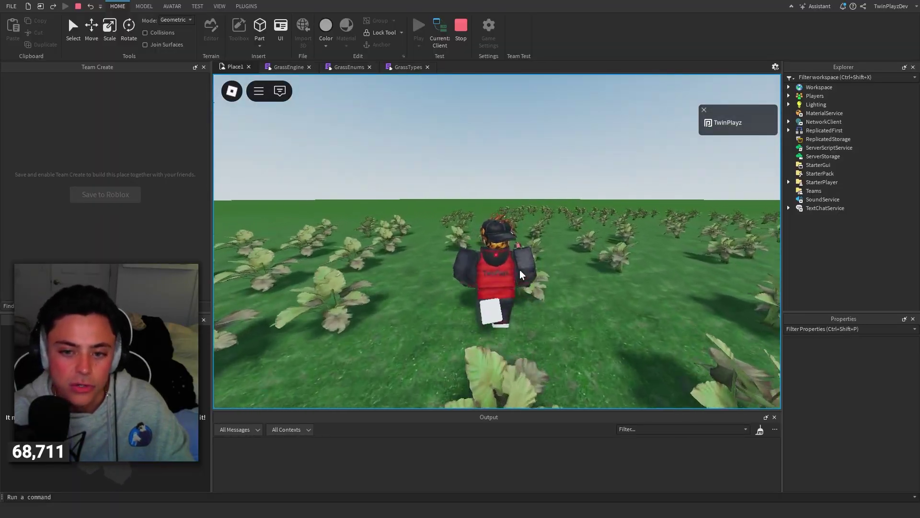
key("w")
right_click_drag(519, 270, 521, 267)
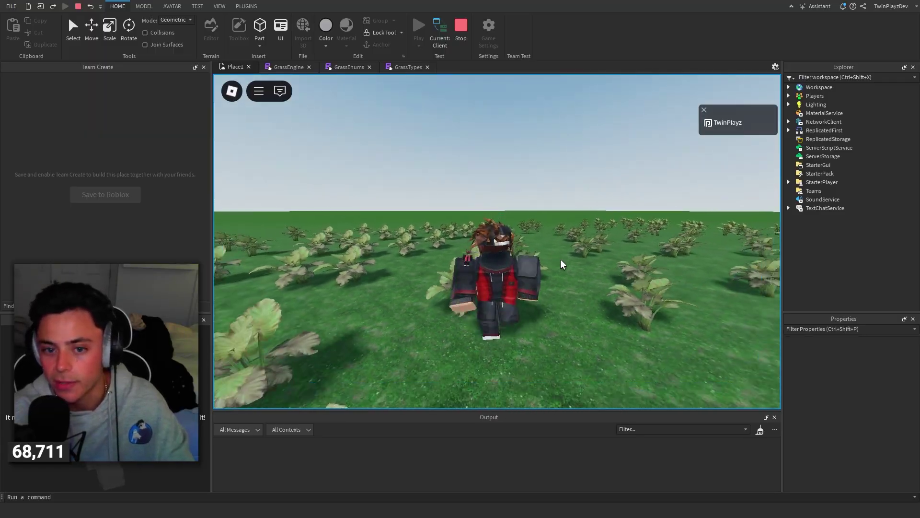
key("w")
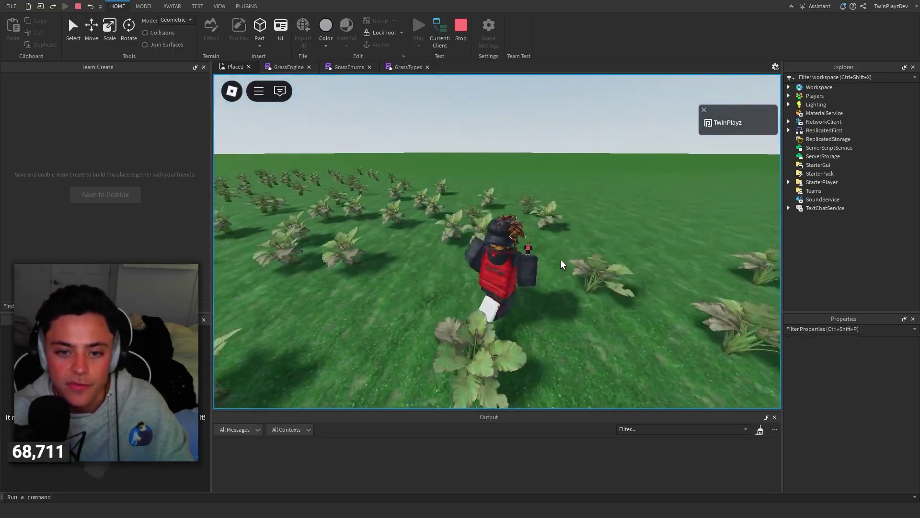
key("s")
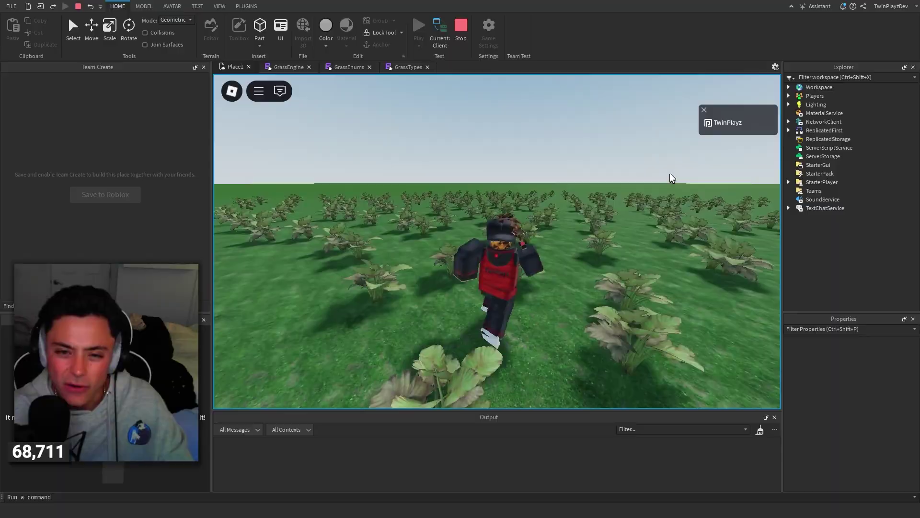
View the avatar up close among the grass plants, then end the playtest.
key("s")
right_click_drag(670, 175, 645, 181)
scroll(477, 175, "up", 3)
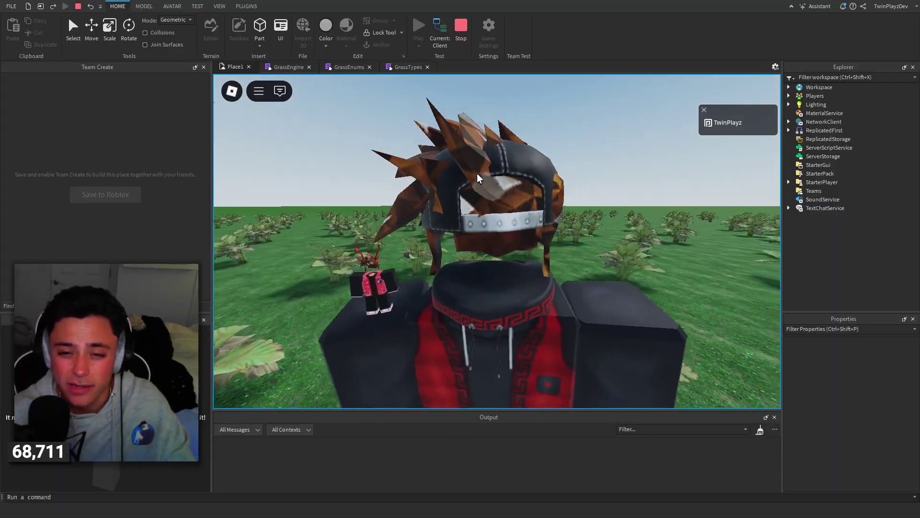
scroll(477, 175, "down", 1)
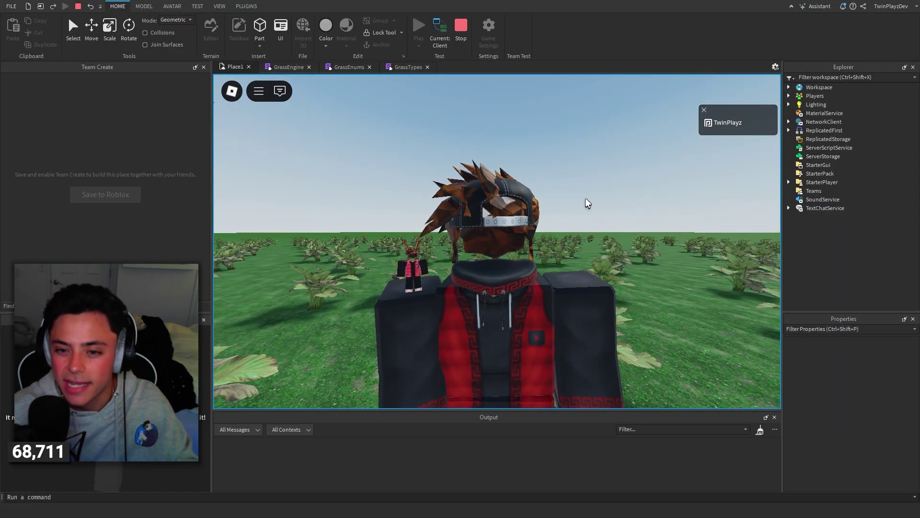
right_click_drag(586, 198, 589, 195)
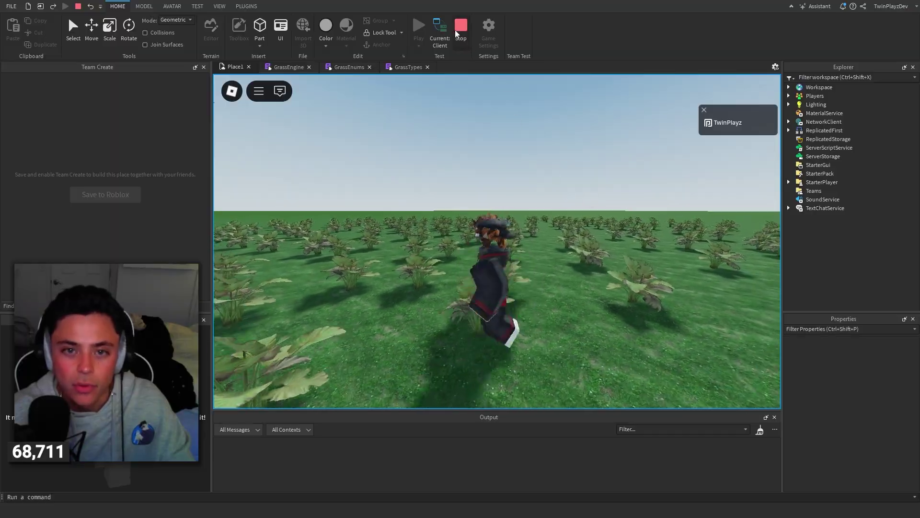
left_click(458, 29)
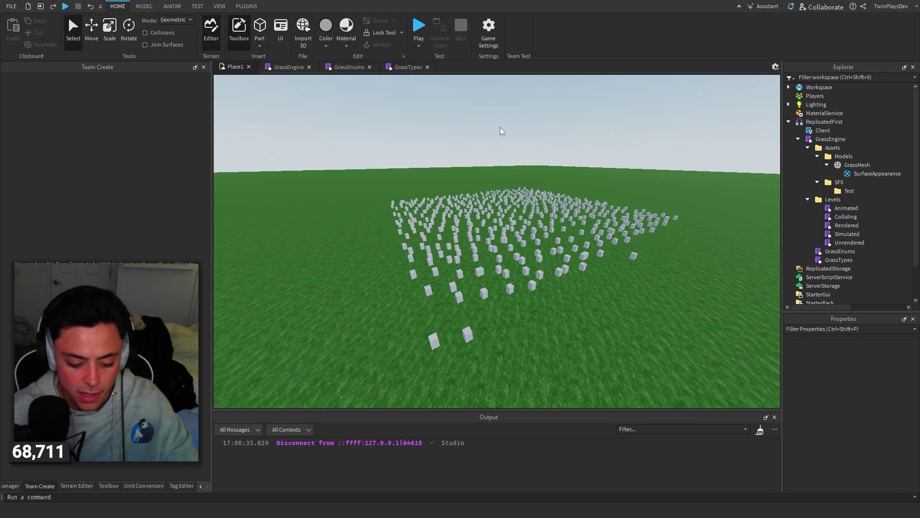
Minimise the GrassEngine demo window and show the terrain place's Place1 viewport in full screen.
key("F11")
left_click(866, 4)
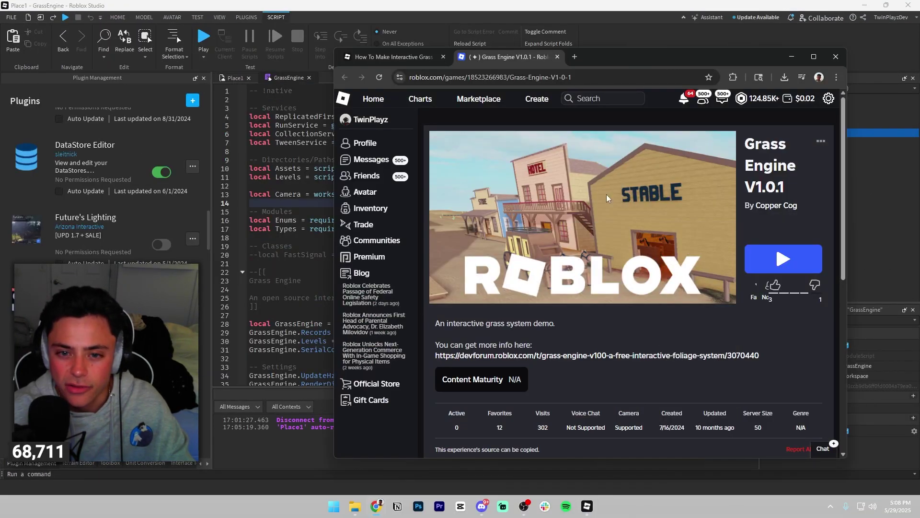
left_click(222, 104)
left_click(235, 78)
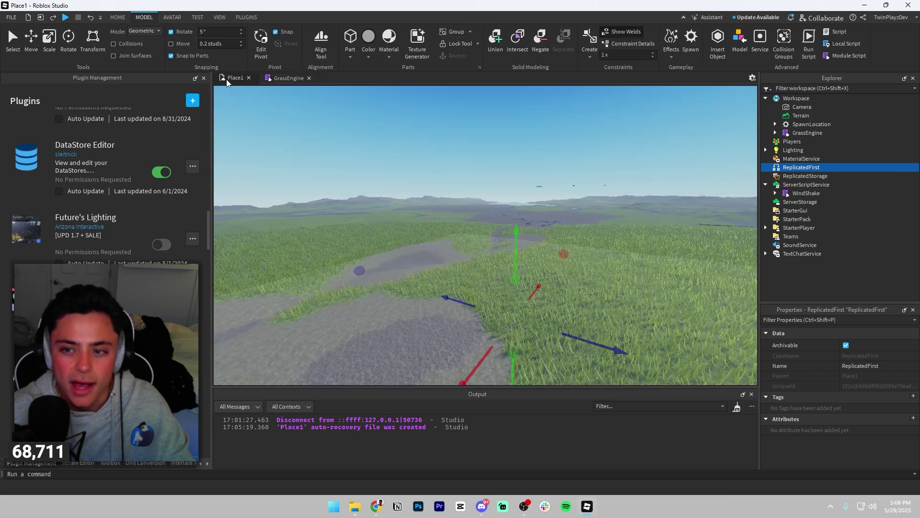
key("F11")
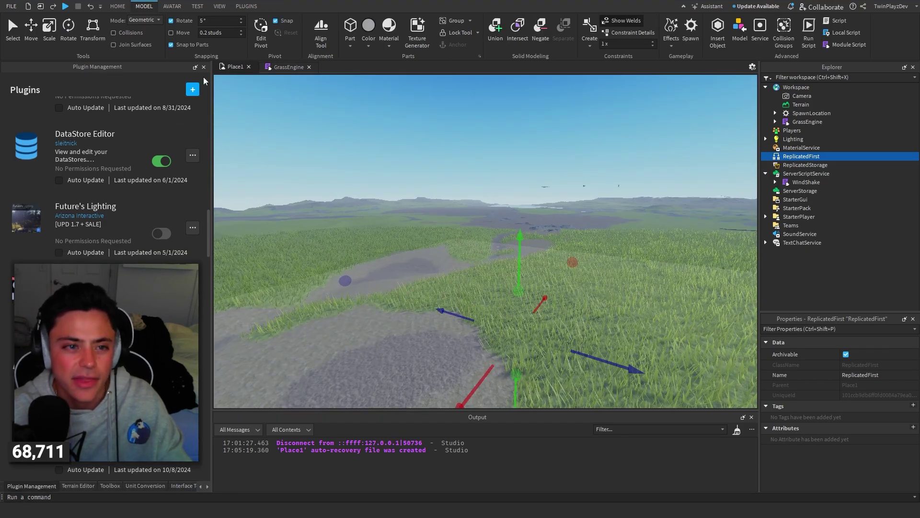
Clear the ReplicatedFirst selection and examine the terrain's grass blades up close.
left_click(509, 160)
right_click_drag(509, 160, 511, 158)
scroll(509, 161, "up", 3)
right_click_drag(509, 294, 530, 214)
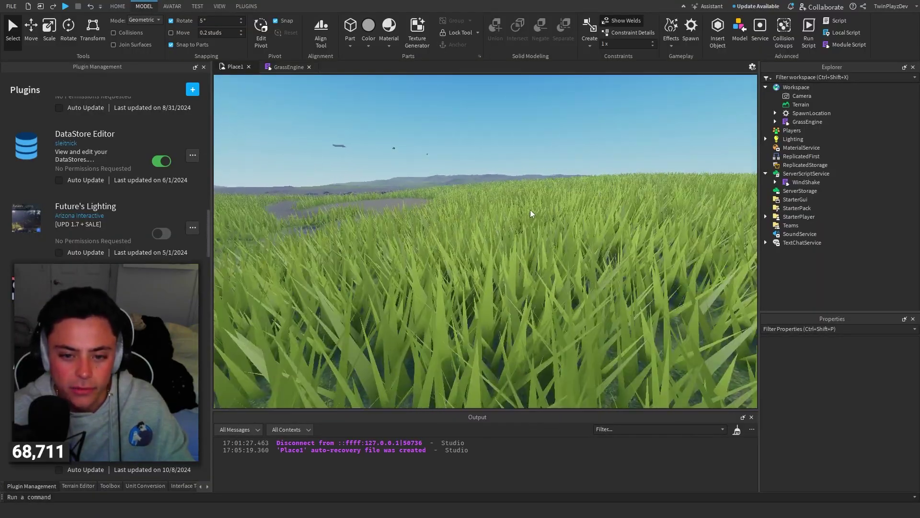
right_click_drag(423, 332, 530, 268)
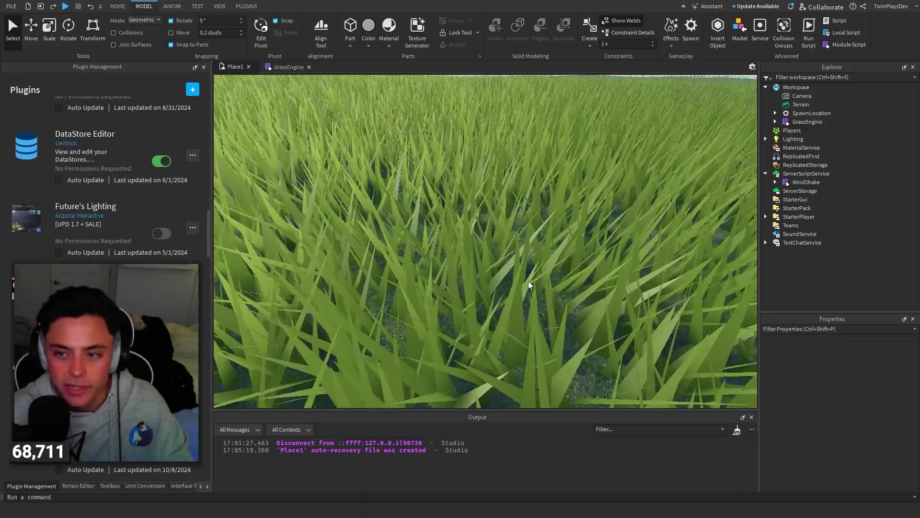
Check the Terrain object's properties, look across the grass field and deselect the Terrain.
left_click(801, 104)
scroll(826, 364, "down", 3)
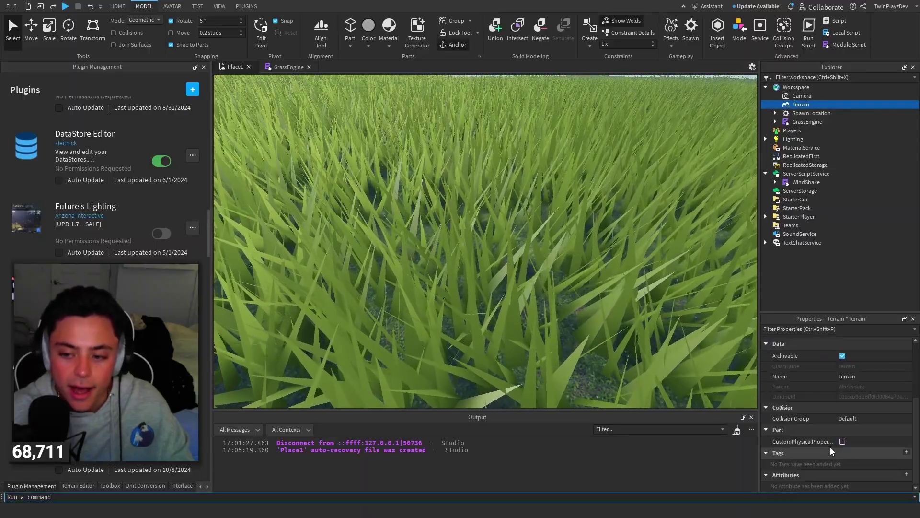
right_click_drag(445, 222, 537, 177)
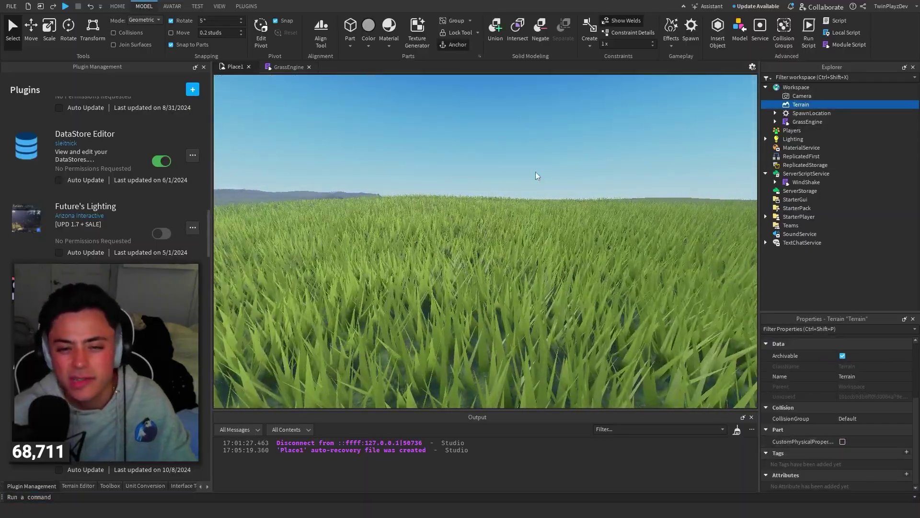
left_click(537, 177)
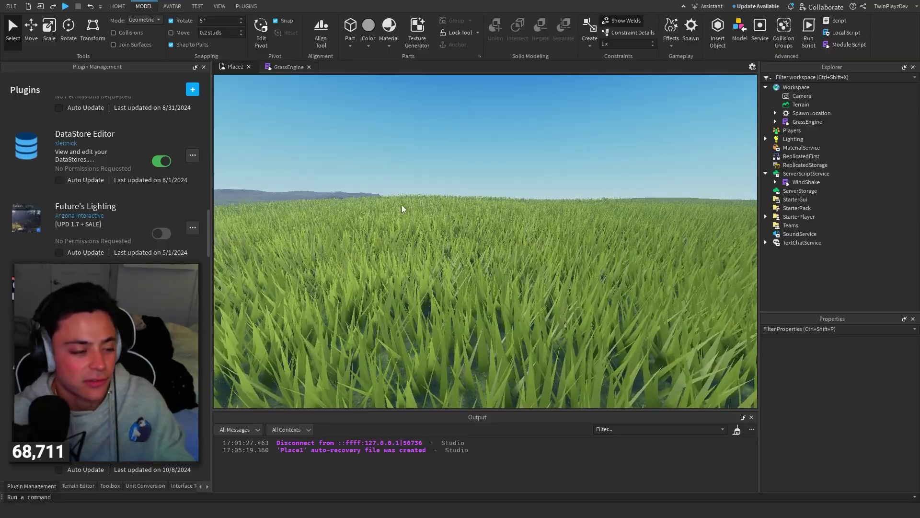